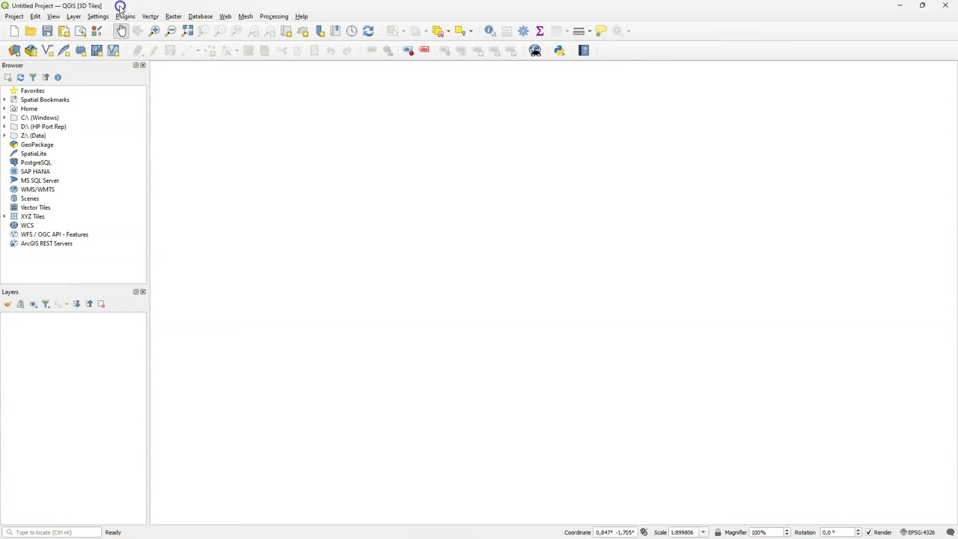
Step: Open the Data Source Manager's Scene page and set the source type to File
{"action": "left_click", "coordinate": [15, 50]}
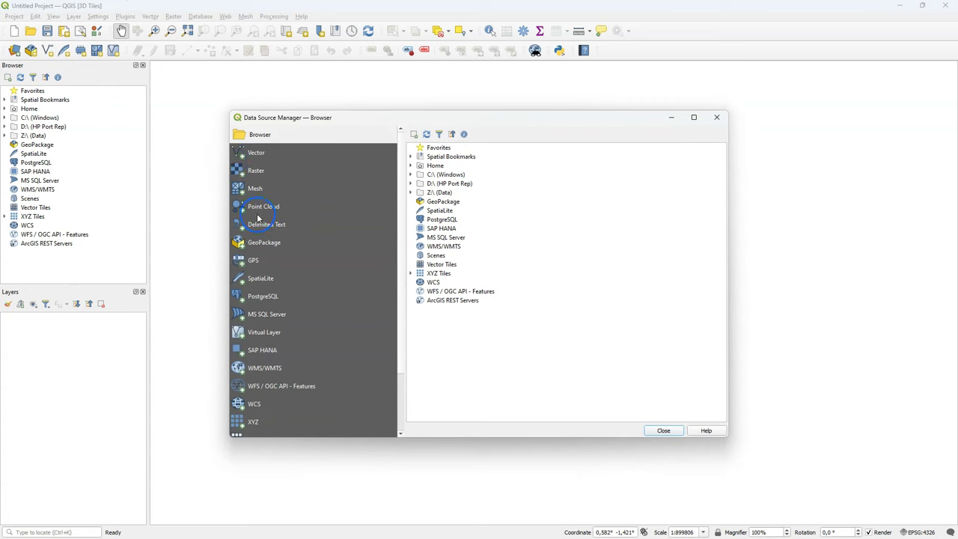
{"action": "scroll", "coordinate": [247, 242], "scroll_direction": "down", "scroll_amount": 3}
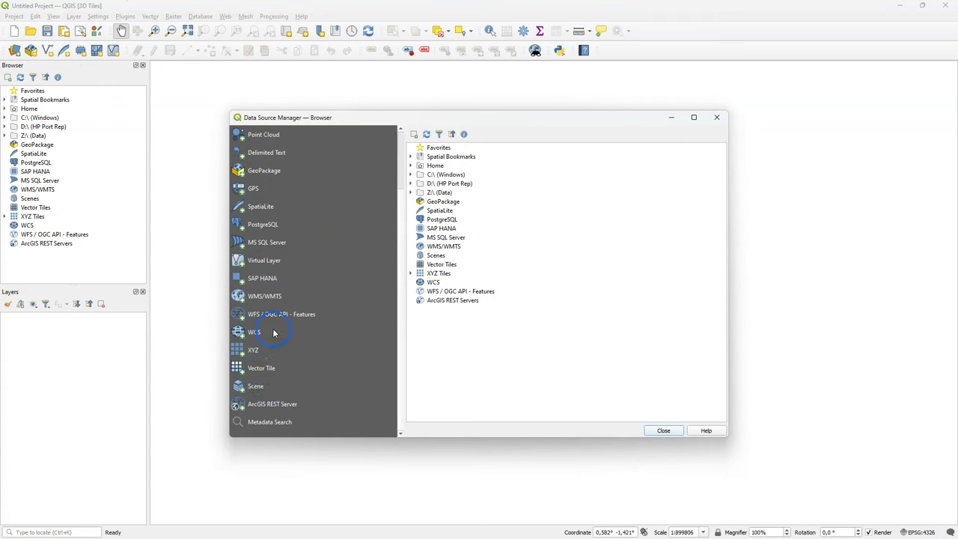
{"action": "left_click", "coordinate": [263, 389]}
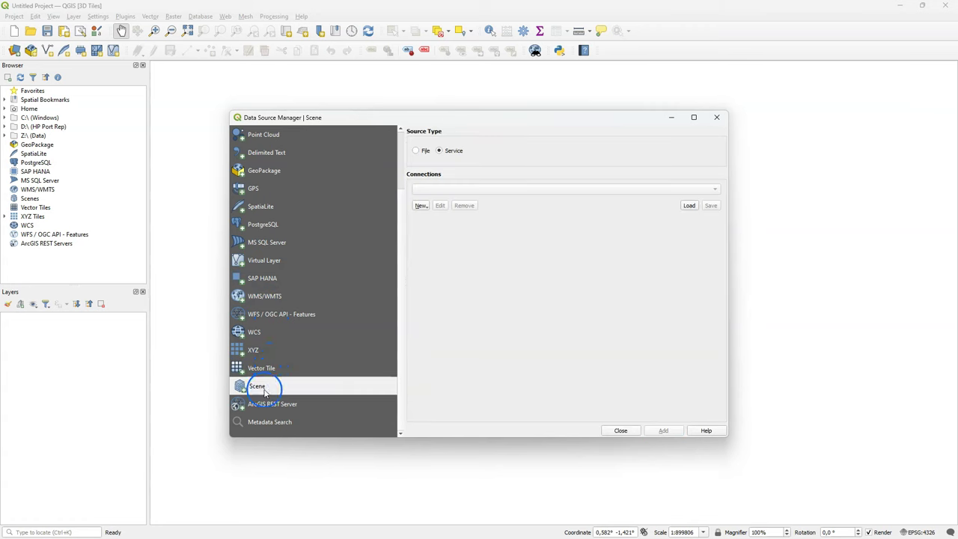
{"action": "left_click", "coordinate": [416, 151]}
Step: Browse with the Cesium 3D Tiles file filter, cancel, then return to Service and start a new connection
{"action": "left_click", "coordinate": [715, 189]}
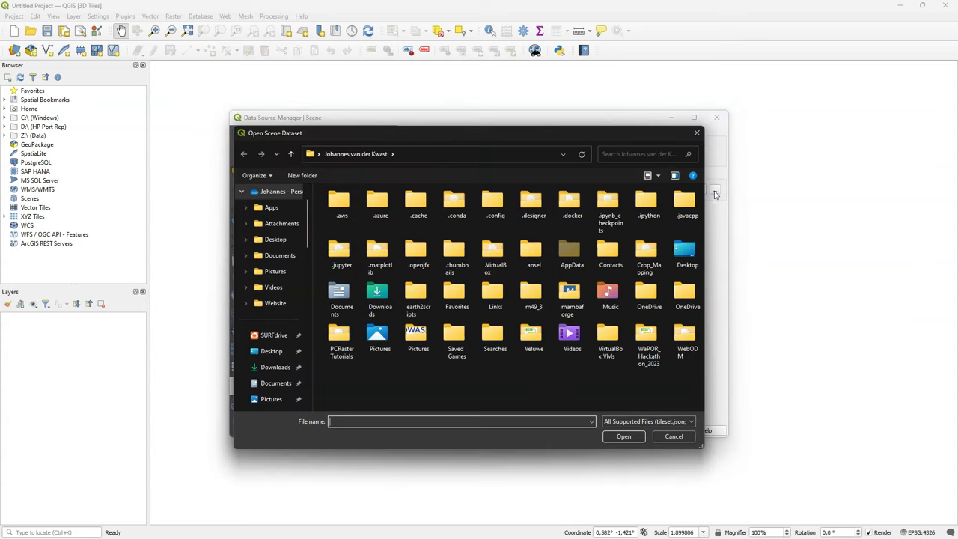
{"action": "left_click", "coordinate": [647, 420]}
{"action": "left_click_drag", "start_coordinate": [668, 440], "coordinate": [697, 135]}
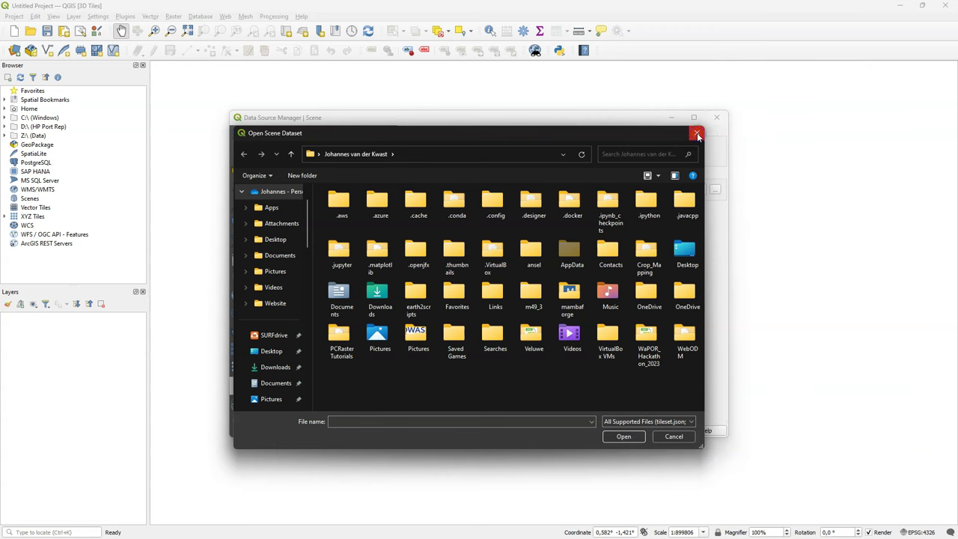
{"action": "left_click", "coordinate": [698, 134]}
{"action": "left_click", "coordinate": [440, 151]}
{"action": "left_click", "coordinate": [420, 207]}
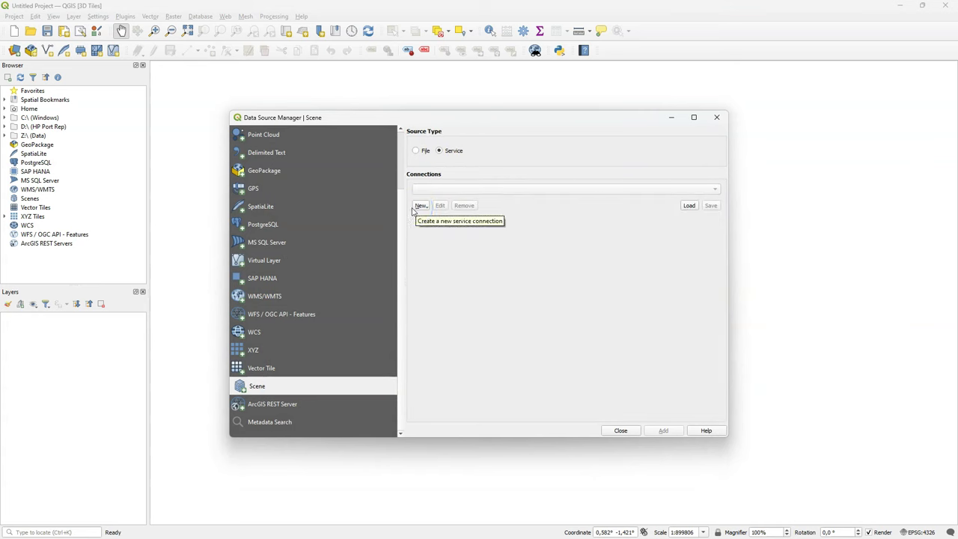
Step: Copy the link of the Noordereiland Explicit 1.0 tileset from the 3D Tilesets table
{"action": "left_click", "coordinate": [156, 282]}
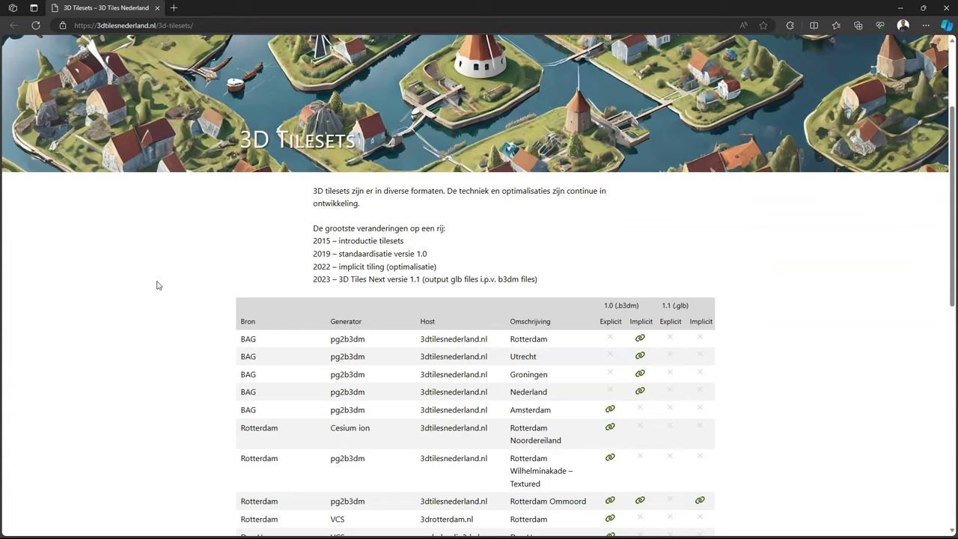
{"action": "scroll", "coordinate": [156, 285], "scroll_direction": "down", "scroll_amount": 1}
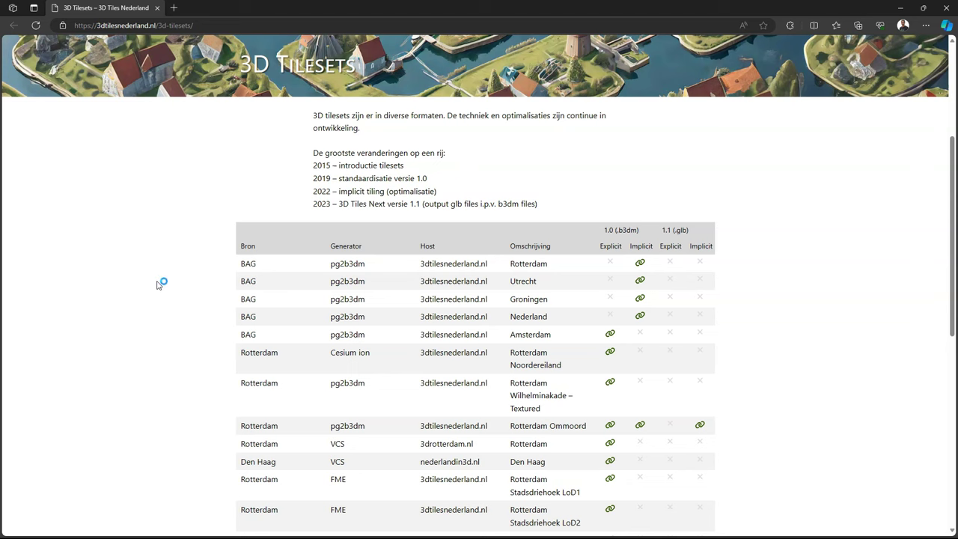
{"action": "scroll", "coordinate": [158, 284], "scroll_direction": "down", "scroll_amount": 2}
{"action": "left_click", "coordinate": [610, 203]}
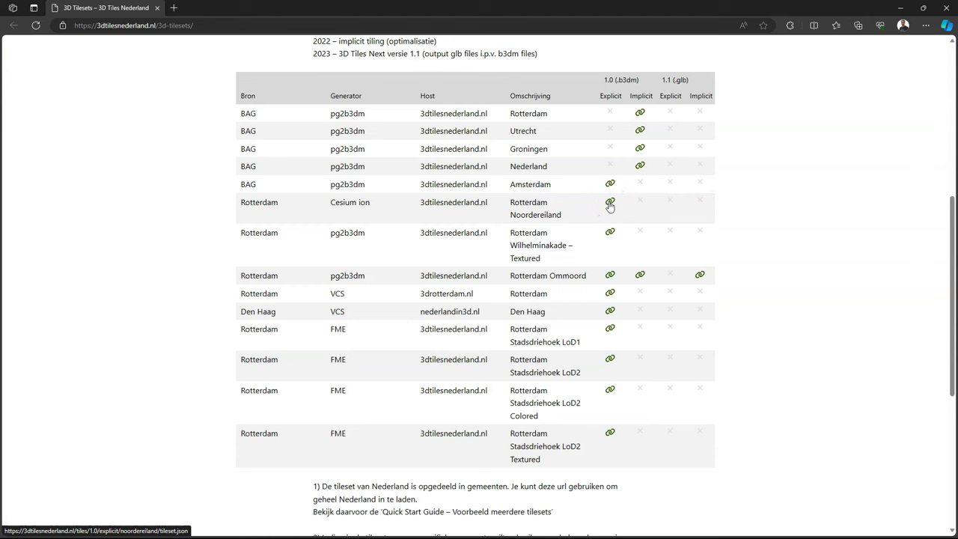
{"action": "right_click", "coordinate": [610, 203]}
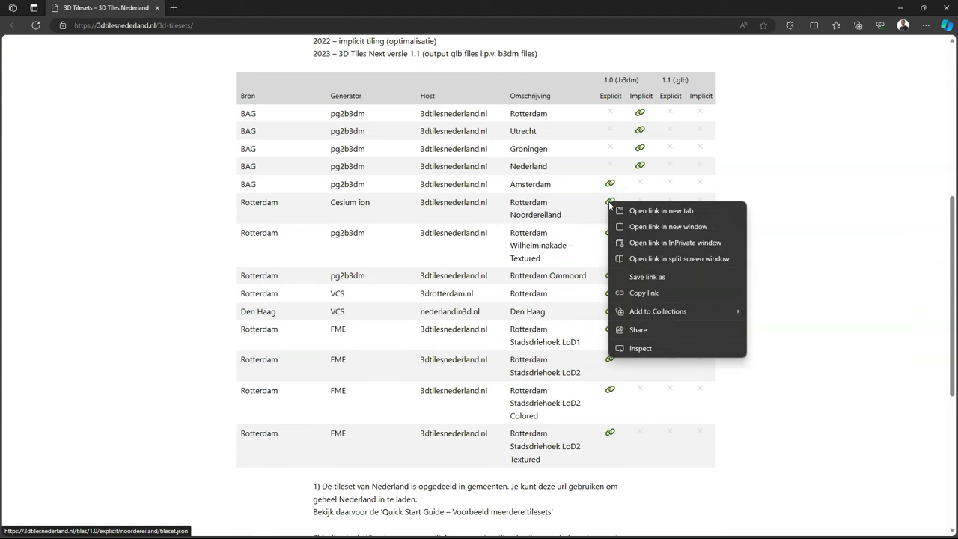
{"action": "left_click", "coordinate": [637, 259]}
Step: Create a new Cesium 3D Tiles connection named 'Rotterdam' with the copied tileset URL
{"action": "left_click", "coordinate": [636, 293]}
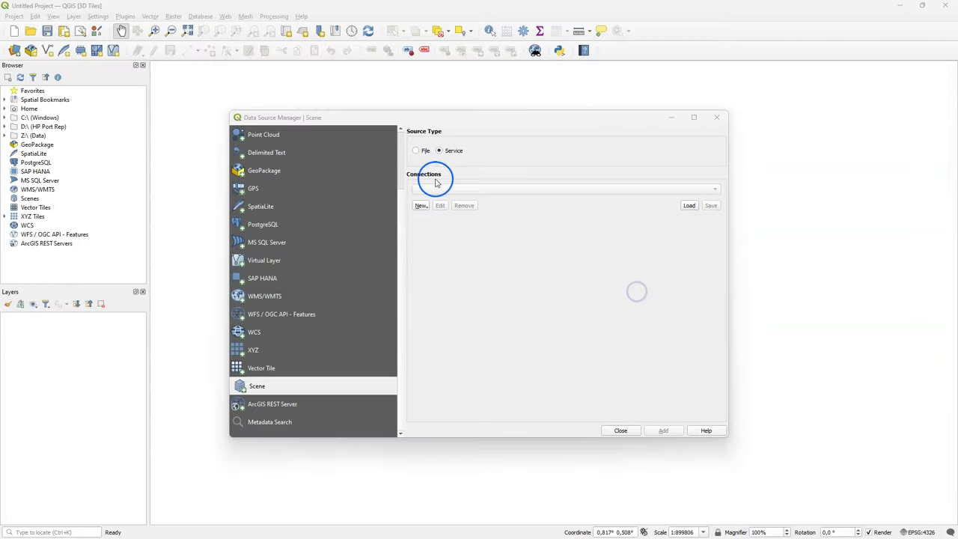
{"action": "left_click", "coordinate": [421, 206]}
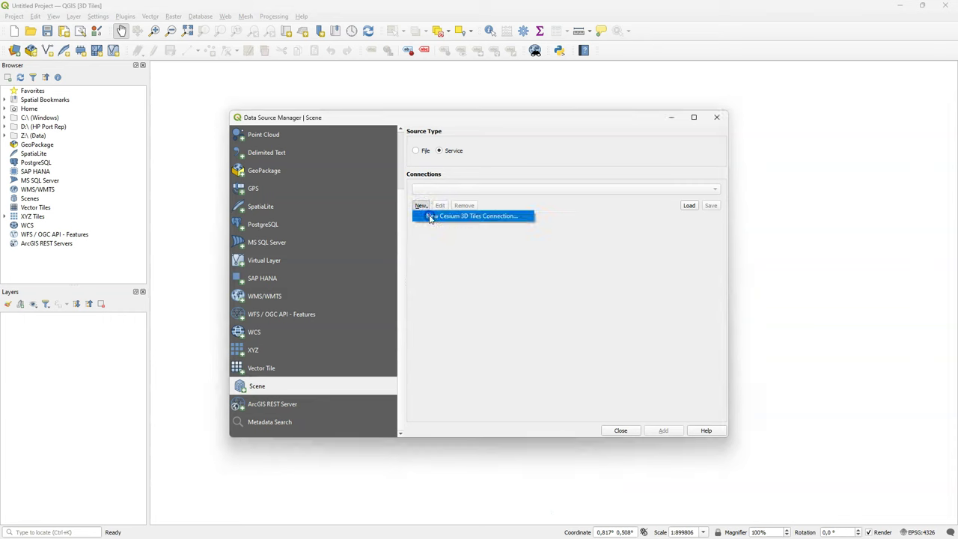
{"action": "left_click", "coordinate": [428, 215]}
{"action": "left_click", "coordinate": [429, 196]}
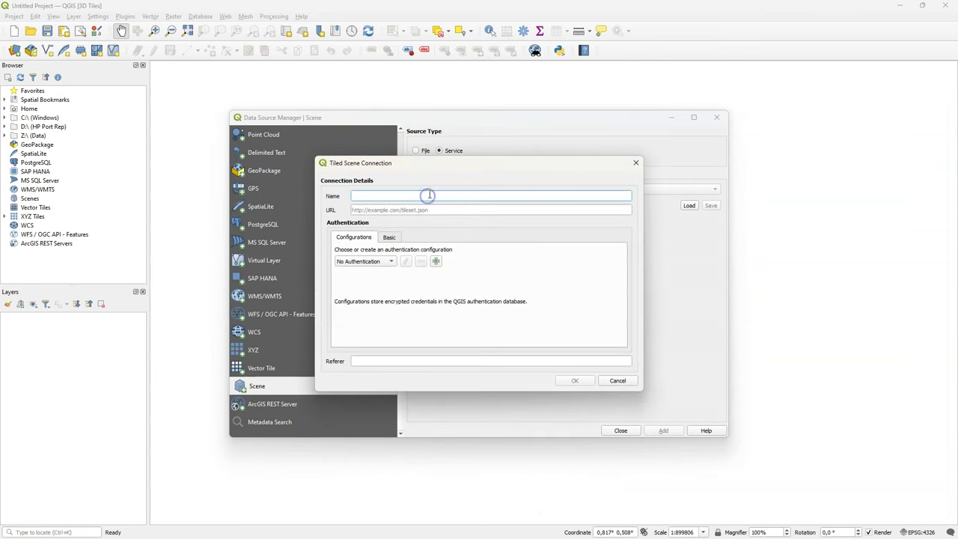
{"action": "type", "text": "Rott"}
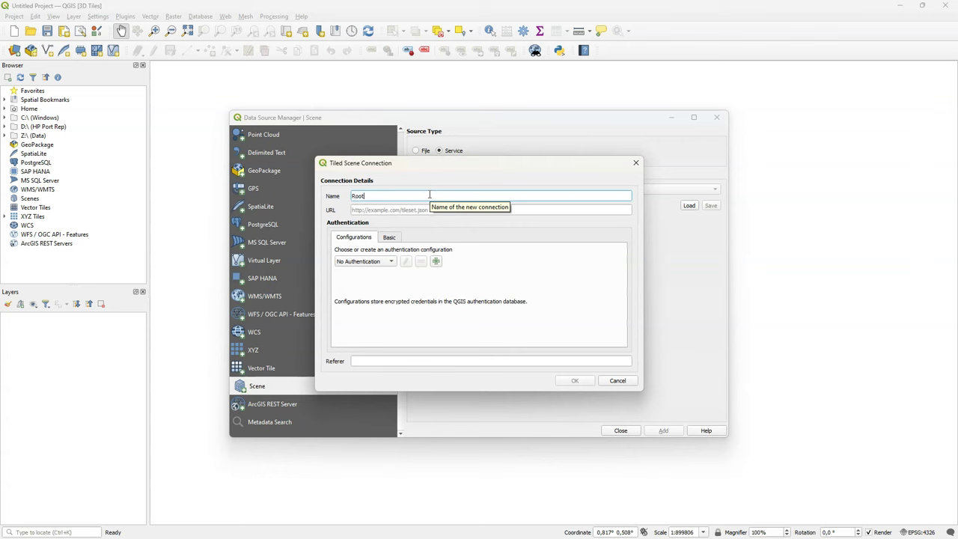
{"action": "type", "text": "erdam"}
{"action": "left_click", "coordinate": [416, 210]}
{"action": "key", "text": "ctrl+v"}
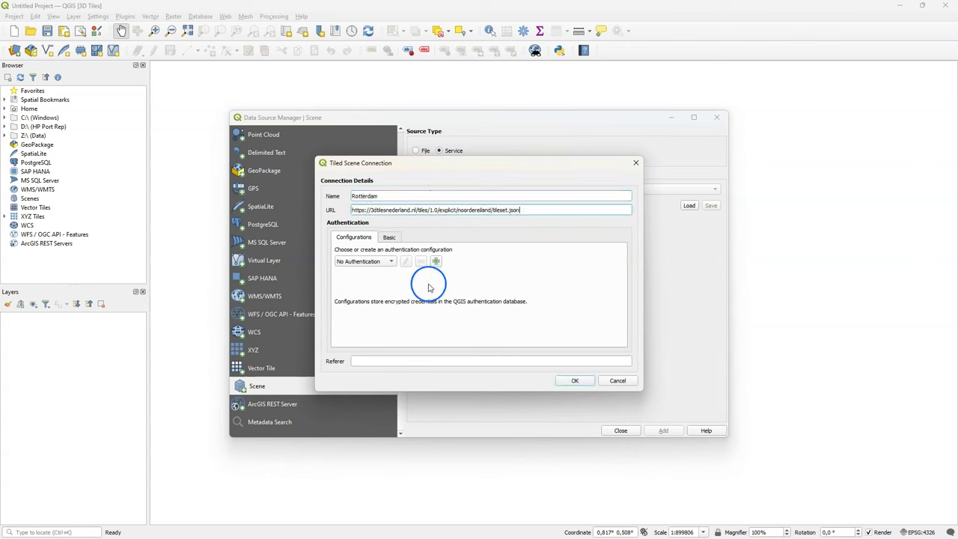
Step: Save the Rotterdam connection, add it as a layer and close the Data Source Manager
{"action": "left_click", "coordinate": [575, 381]}
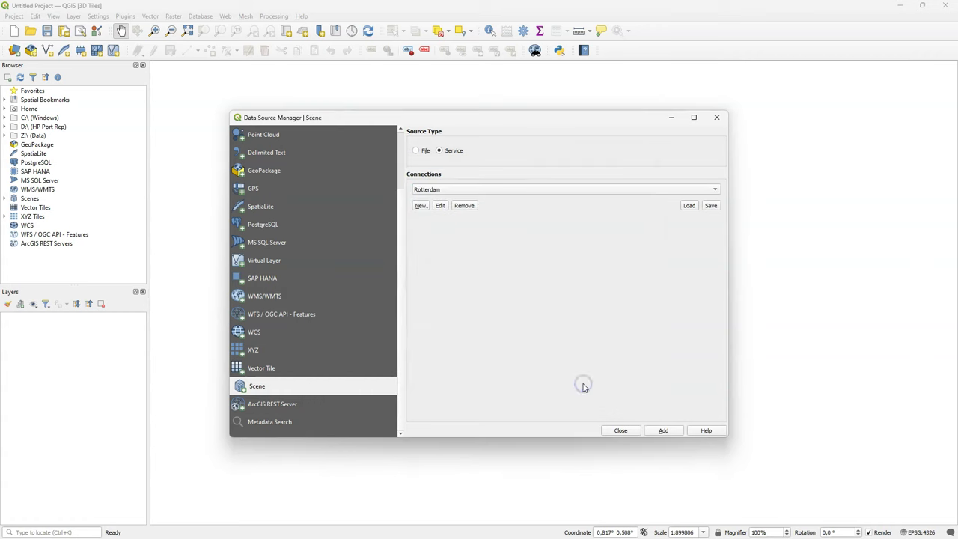
{"action": "left_click", "coordinate": [668, 434]}
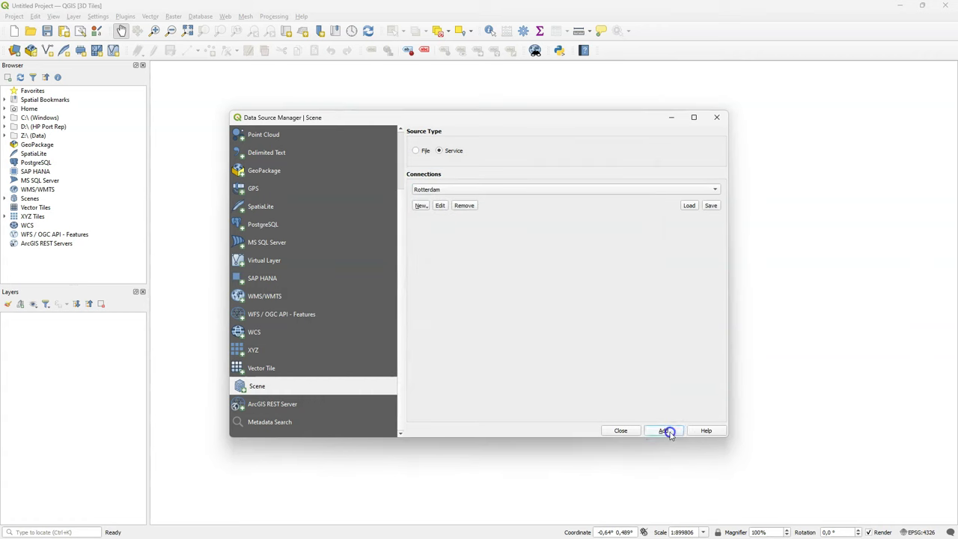
{"action": "left_click", "coordinate": [620, 430]}
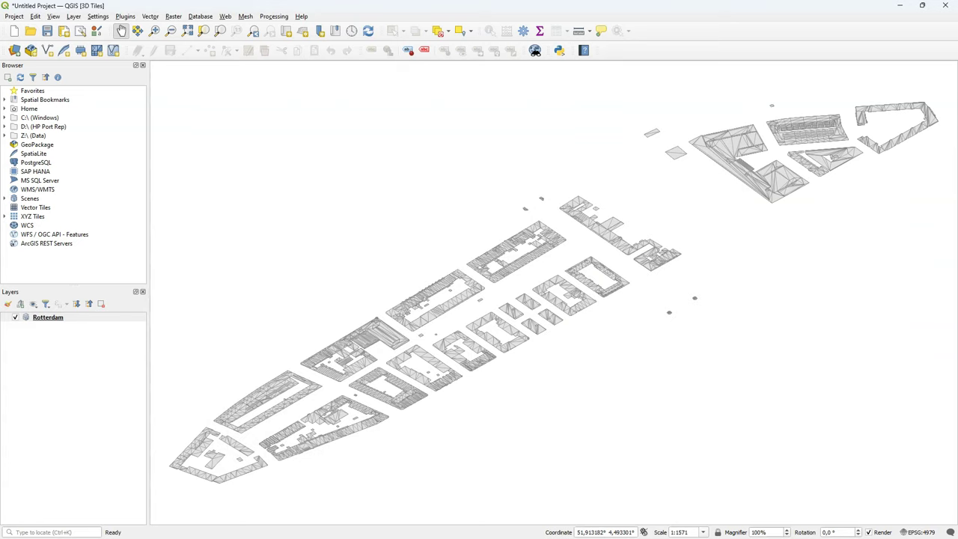
Step: Add the OpenStreetMap XYZ basemap below the Rotterdam layer and open the project CRS settings
{"action": "left_click", "coordinate": [434, 293]}
{"action": "left_click_drag", "start_coordinate": [123, 222], "coordinate": [2, 163]}
{"action": "left_click", "coordinate": [4, 216]}
{"action": "left_click_drag", "start_coordinate": [32, 234], "coordinate": [342, 235]}
{"action": "left_click", "coordinate": [78, 316]}
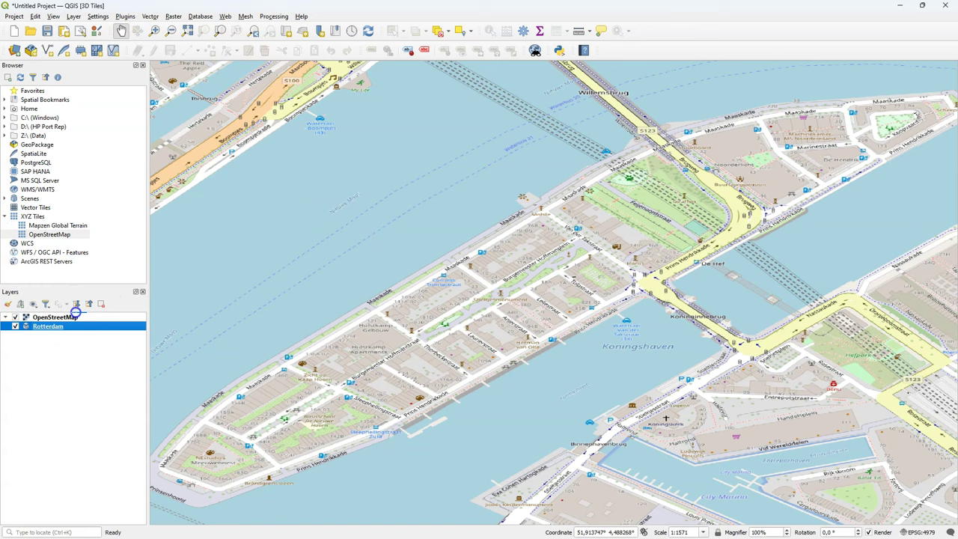
{"action": "left_click_drag", "start_coordinate": [79, 316], "coordinate": [75, 333]}
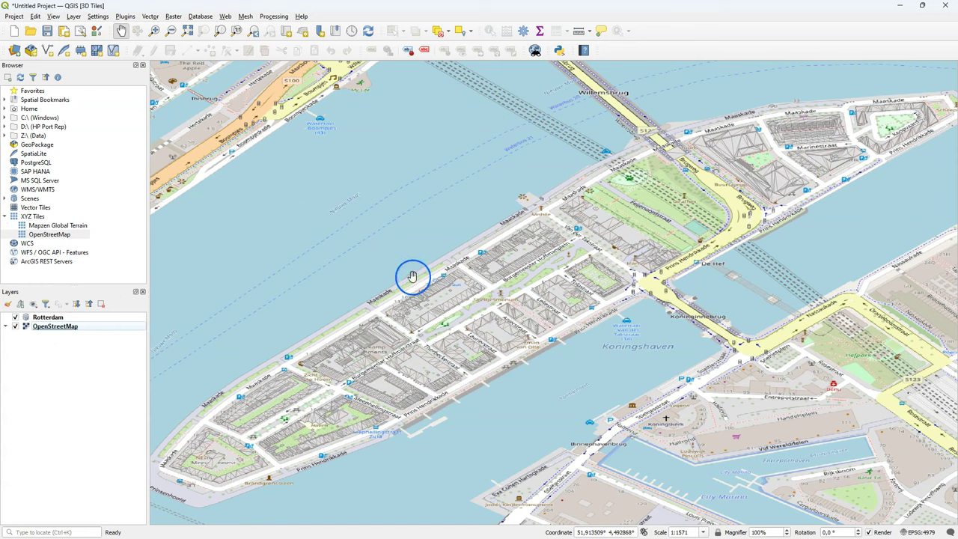
{"action": "left_click", "coordinate": [919, 532]}
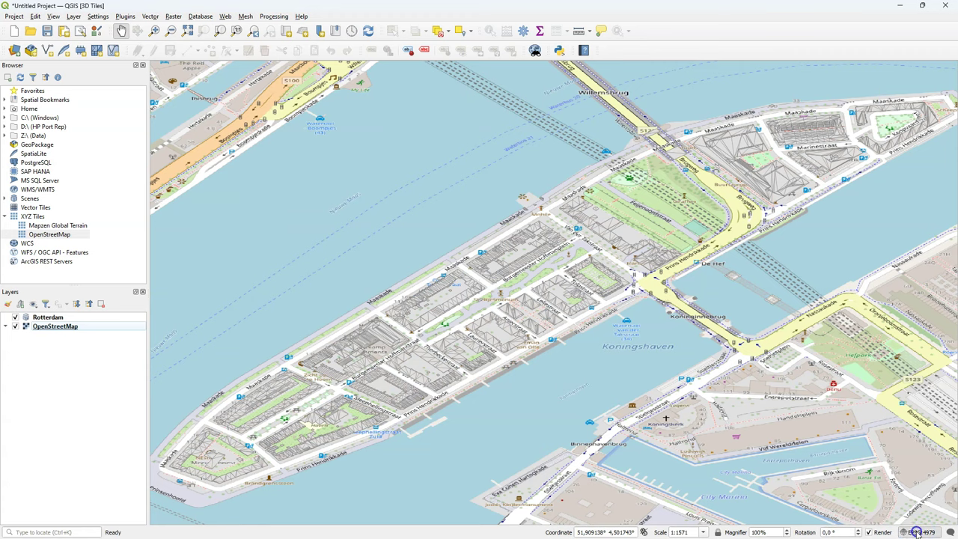
{"action": "left_click", "coordinate": [440, 98]}
Step: Set the project CRS to EPSG:28992 Amersfoort / RD New, accept both transformations, and hide OpenStreetMap
{"action": "type", "text": "28992"}
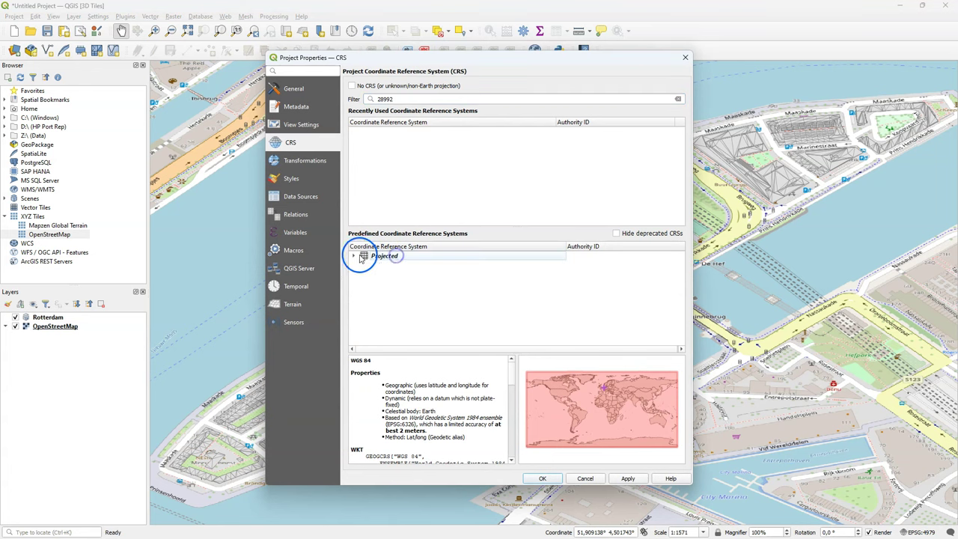
{"action": "left_click", "coordinate": [353, 256]}
{"action": "left_click", "coordinate": [364, 265]}
{"action": "left_click", "coordinate": [397, 275]}
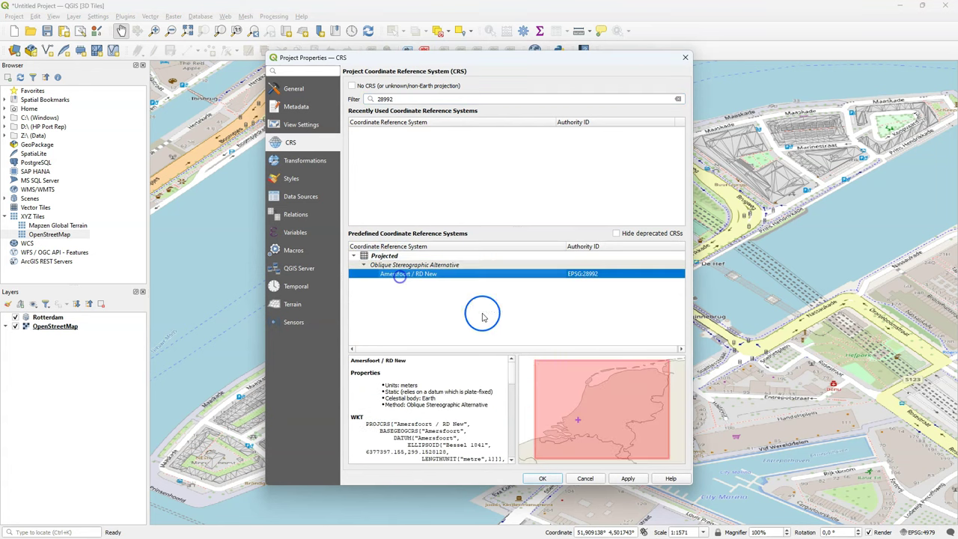
{"action": "left_click", "coordinate": [543, 478]}
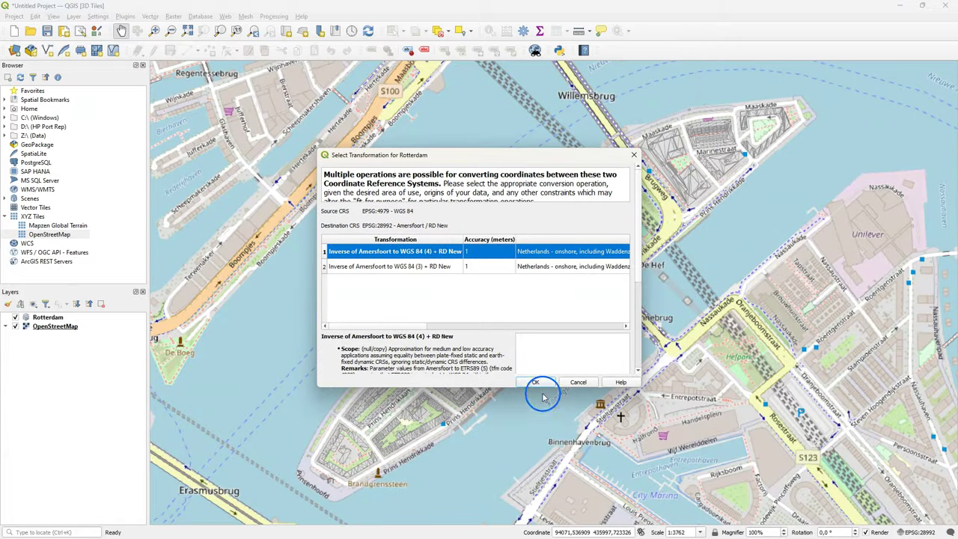
{"action": "left_click", "coordinate": [536, 383]}
{"action": "left_click", "coordinate": [536, 383]}
{"action": "left_click", "coordinate": [15, 326]}
{"action": "left_click", "coordinate": [50, 318]}
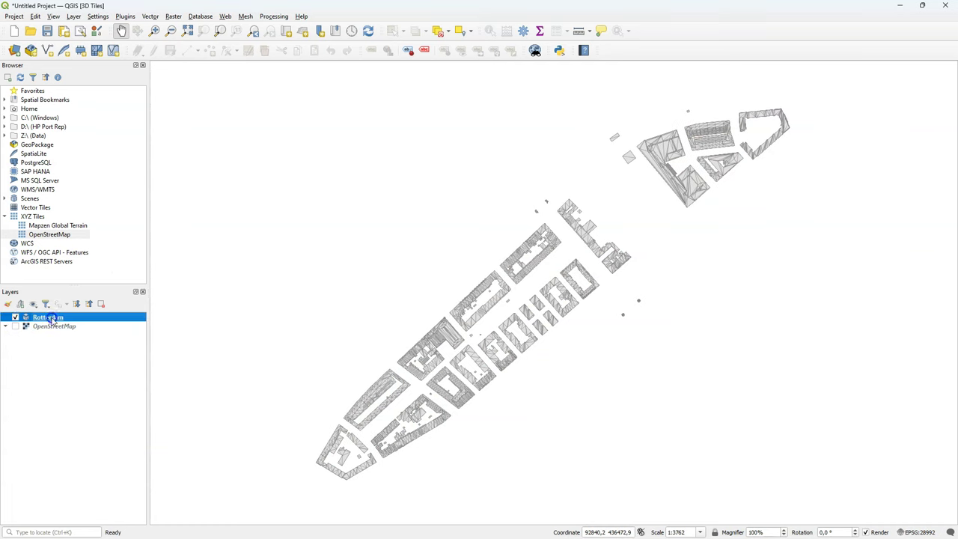
Step: Switch the Rotterdam layer's 3D renderer to Wireframe and zoom around the result
{"action": "left_click", "coordinate": [8, 303]}
{"action": "left_click_drag", "start_coordinate": [805, 123], "coordinate": [668, 122]}
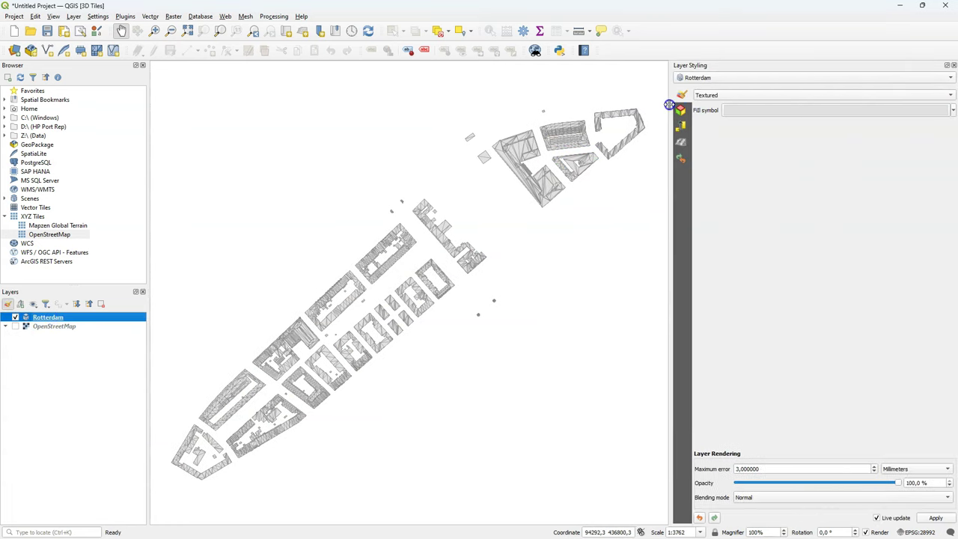
{"action": "left_click", "coordinate": [714, 97]}
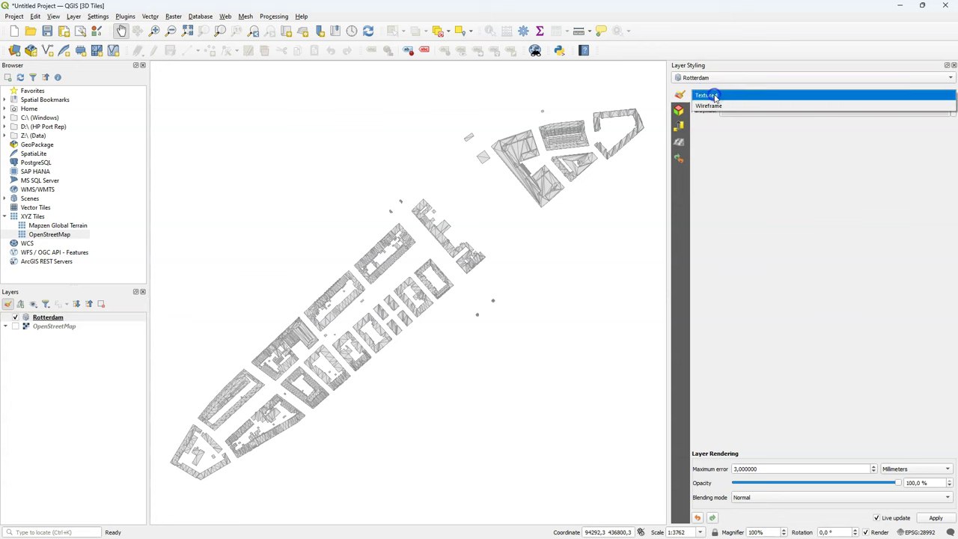
{"action": "left_click", "coordinate": [715, 105]}
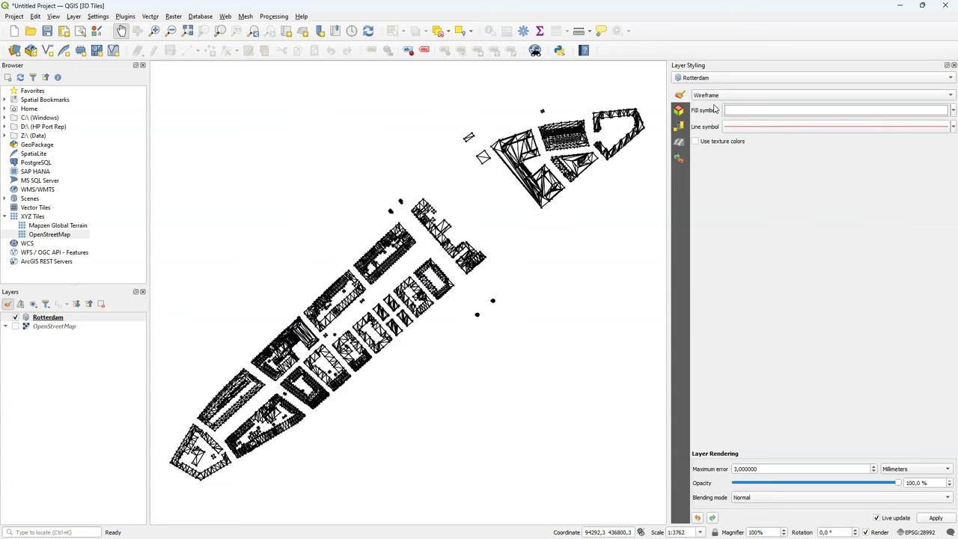
{"action": "scroll", "coordinate": [317, 362], "scroll_direction": "up", "scroll_amount": 1}
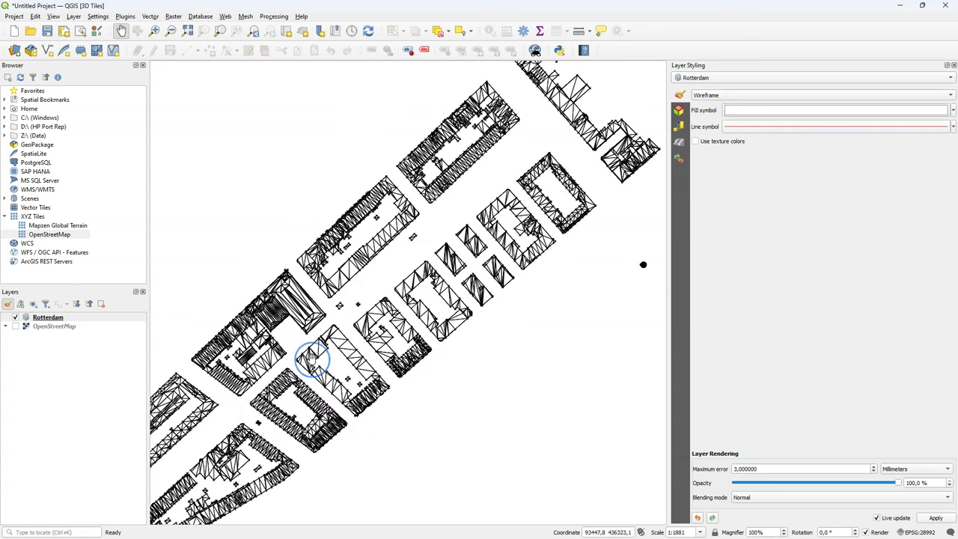
{"action": "scroll", "coordinate": [310, 355], "scroll_direction": "up", "scroll_amount": 3}
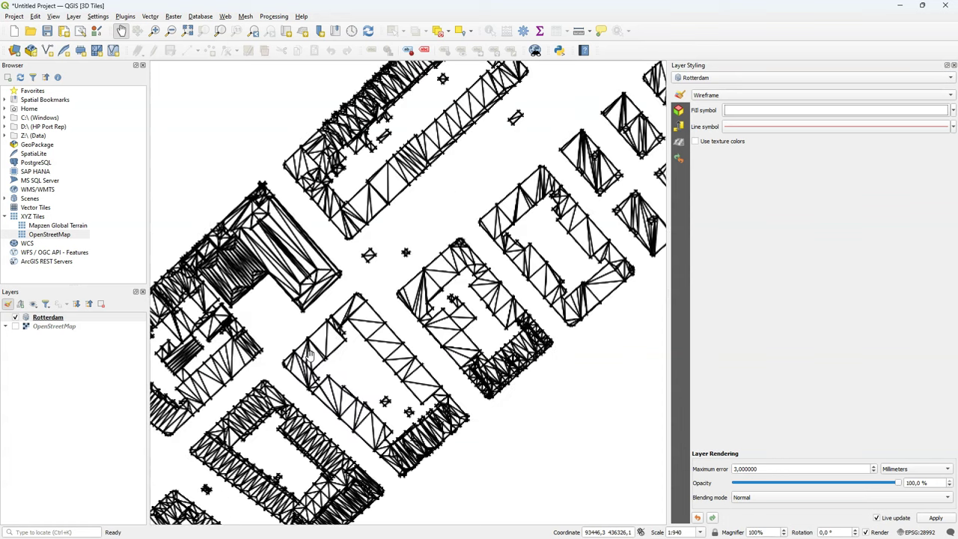
{"action": "scroll", "coordinate": [309, 355], "scroll_direction": "up", "scroll_amount": 1}
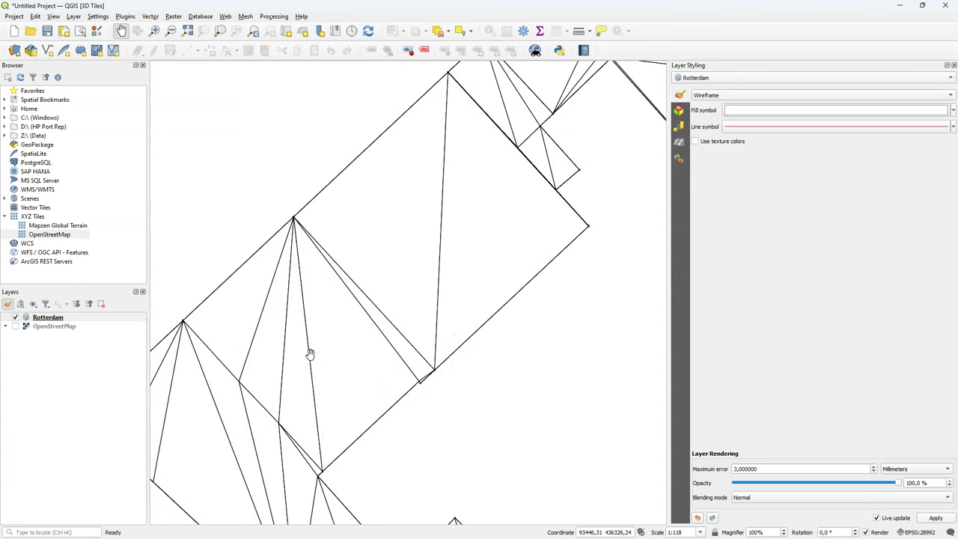
{"action": "scroll", "coordinate": [310, 353], "scroll_direction": "down", "scroll_amount": 2}
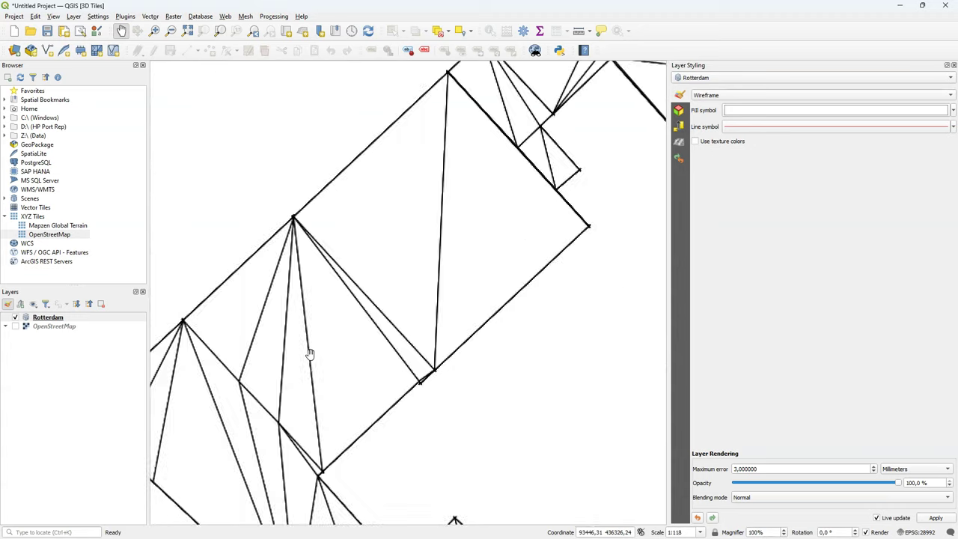
{"action": "scroll", "coordinate": [310, 353], "scroll_direction": "down", "scroll_amount": 4}
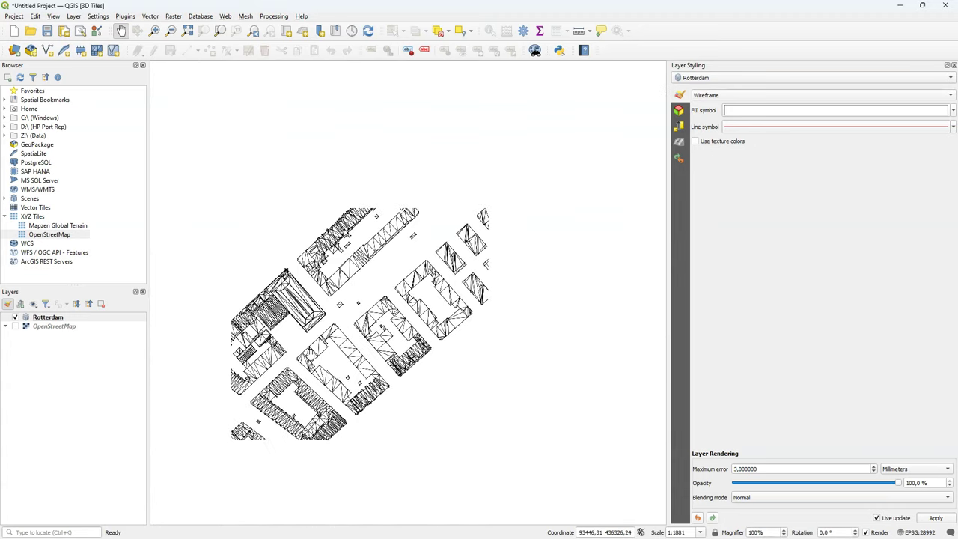
{"action": "scroll", "coordinate": [310, 353], "scroll_direction": "down", "scroll_amount": 1}
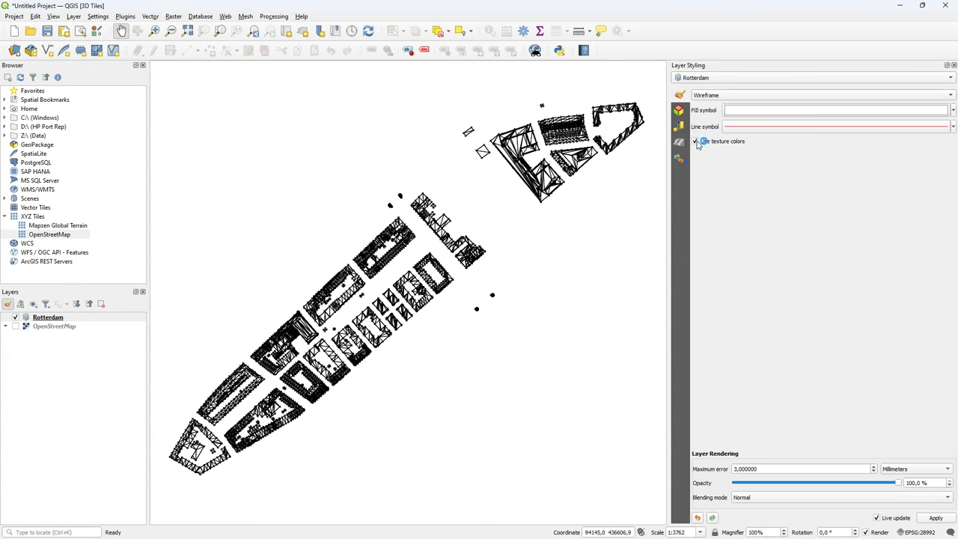
Step: Turn the OpenStreetMap basemap back on and change the renderer to Textured
{"action": "left_click", "coordinate": [788, 178]}
{"action": "left_click", "coordinate": [753, 171]}
{"action": "left_click", "coordinate": [190, 148]}
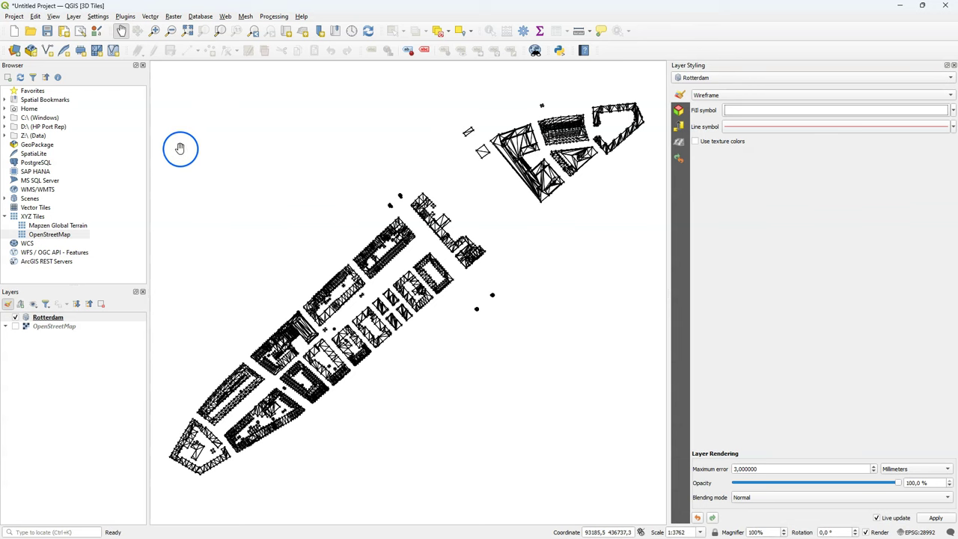
{"action": "left_click", "coordinate": [16, 326]}
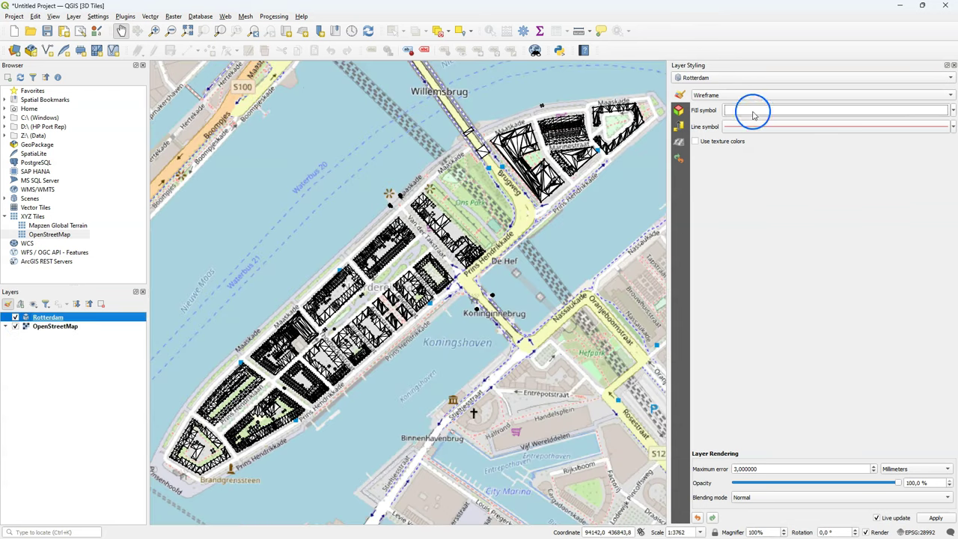
{"action": "left_click", "coordinate": [842, 95]}
{"action": "left_click", "coordinate": [753, 85]}
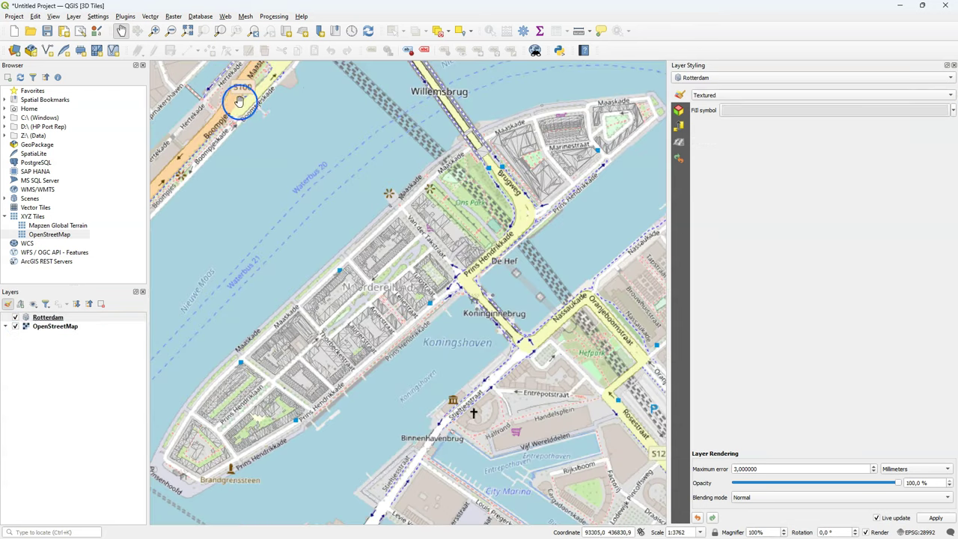
Step: Create a new 3D map view and maximize its window
{"action": "left_click", "coordinate": [54, 16]}
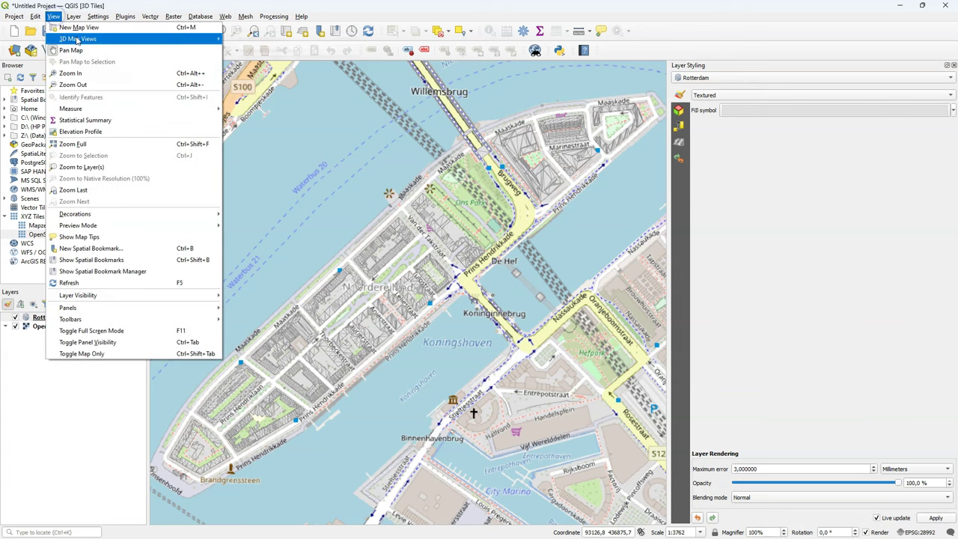
{"action": "mouse_move", "coordinate": [90, 38]}
{"action": "left_click", "coordinate": [251, 40]}
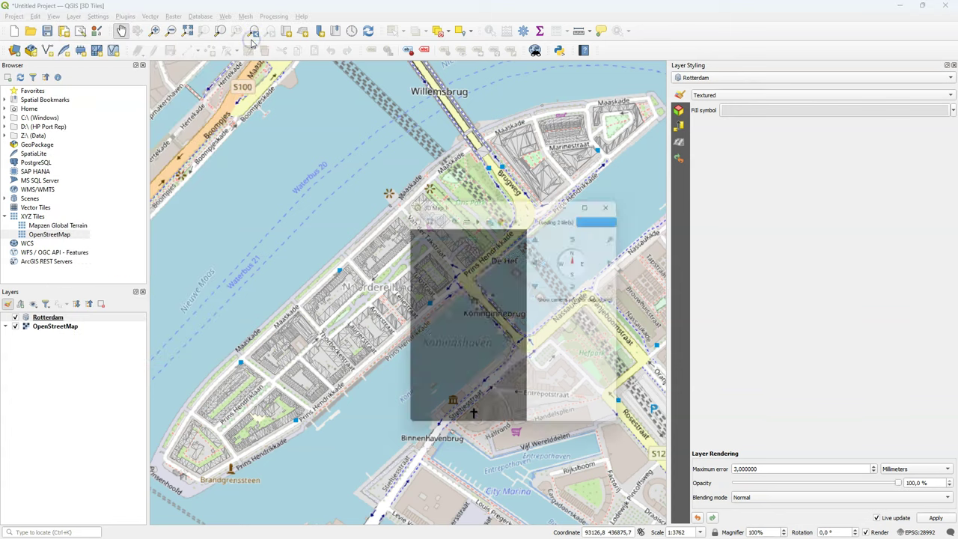
{"action": "left_click", "coordinate": [596, 206]}
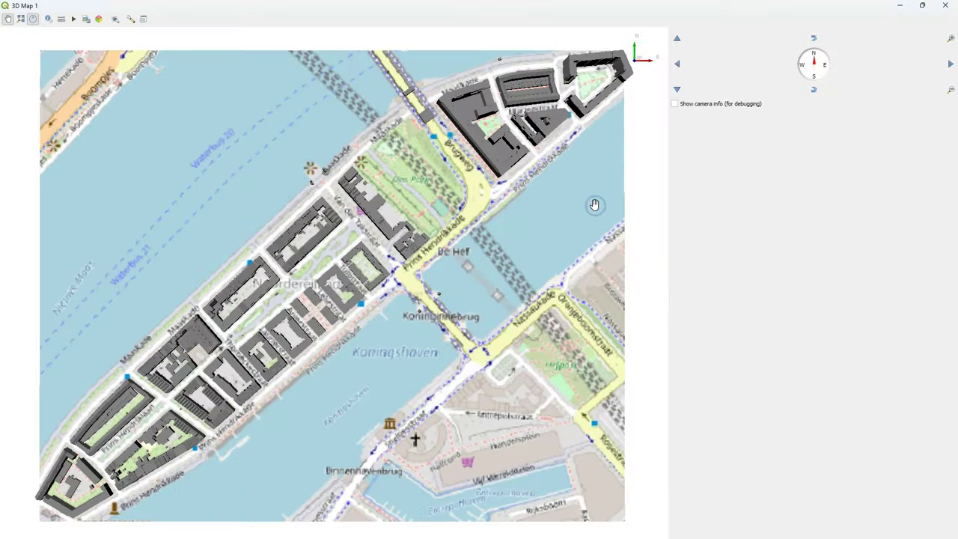
Step: Tilt, zoom and rotate the 3D view into a low, north-up oblique perspective
{"action": "middle_click_drag", "start_coordinate": [296, 234], "coordinate": [490, 497]}
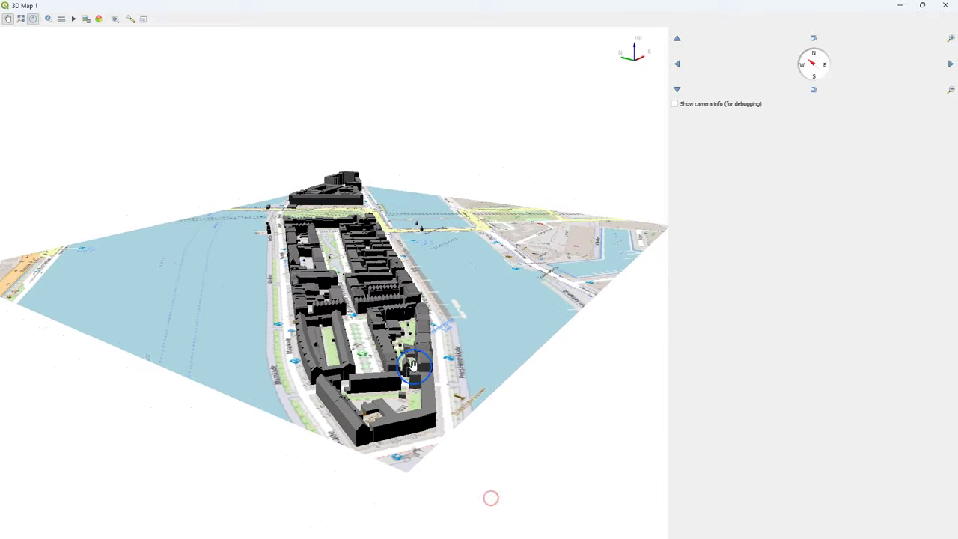
{"action": "scroll", "coordinate": [412, 362], "scroll_direction": "up", "scroll_amount": 5}
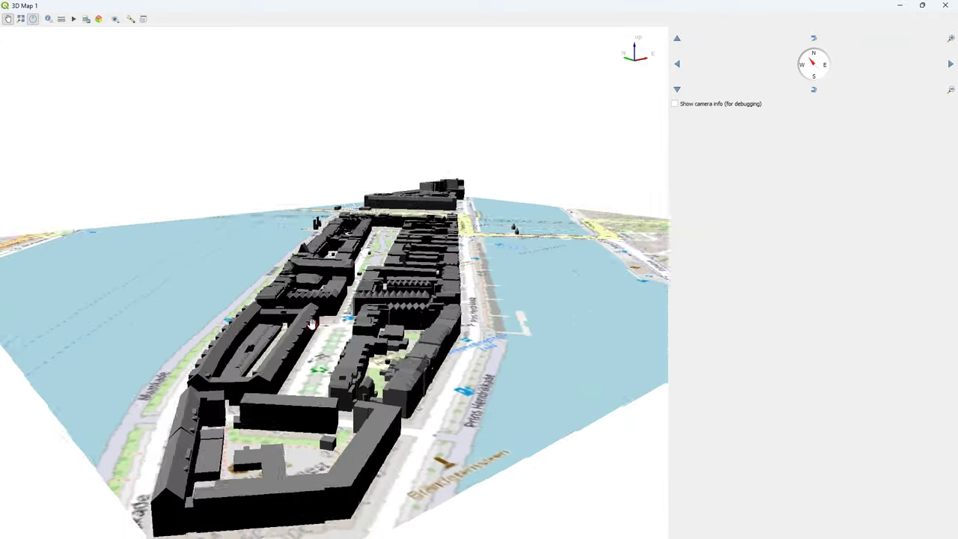
{"action": "middle_click_drag", "start_coordinate": [306, 324], "coordinate": [405, 151]}
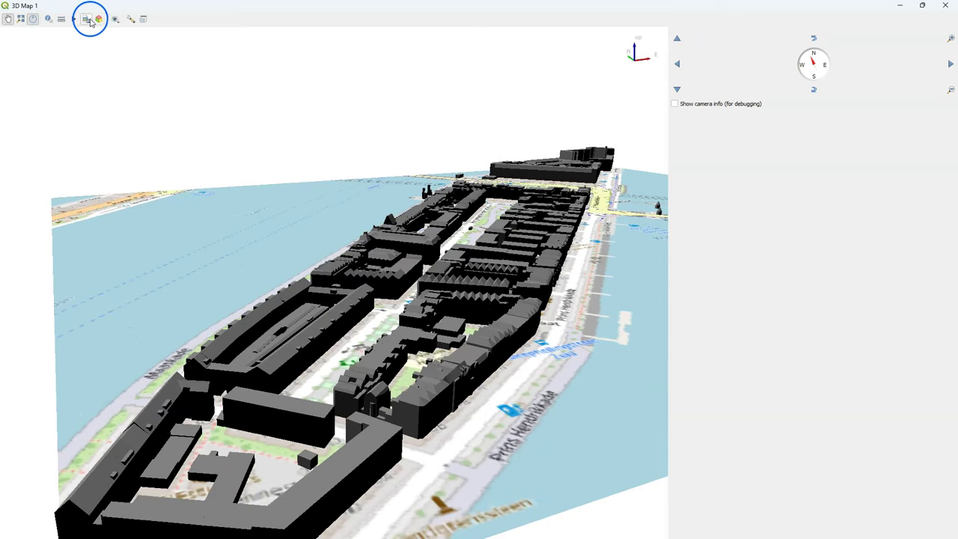
Step: Enable eye dome lighting in the 3D map and orbit so the island recedes
{"action": "left_click", "coordinate": [129, 21]}
{"action": "left_click", "coordinate": [132, 43]}
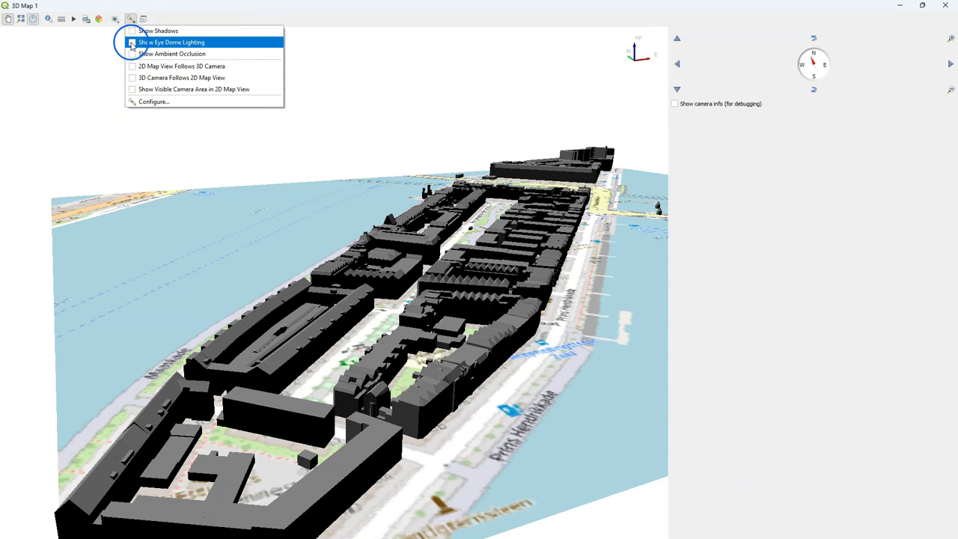
{"action": "left_click", "coordinate": [132, 42]}
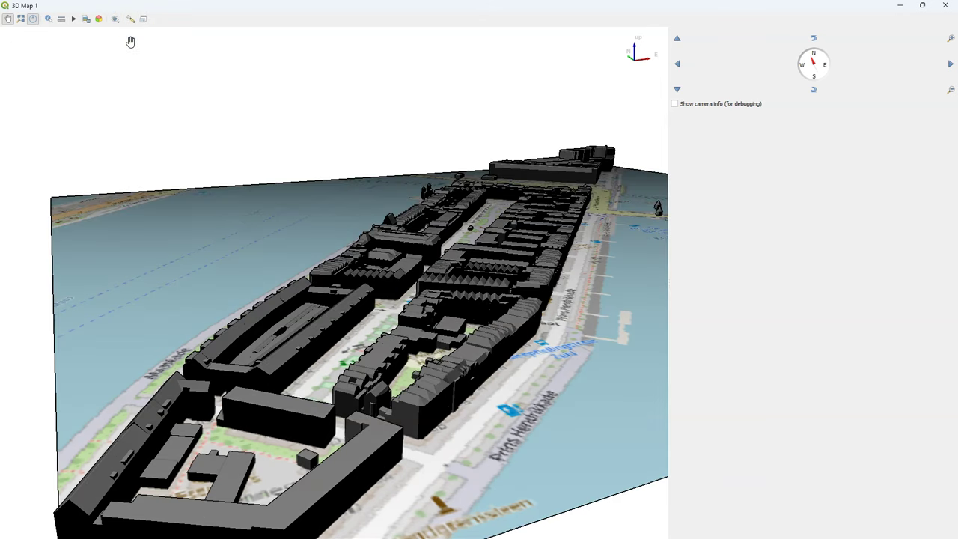
{"action": "middle_click_drag", "start_coordinate": [359, 331], "coordinate": [434, 318]}
Step: Turn on ambient occlusion and shadows, then zoom in over the building blocks
{"action": "left_click", "coordinate": [130, 19]}
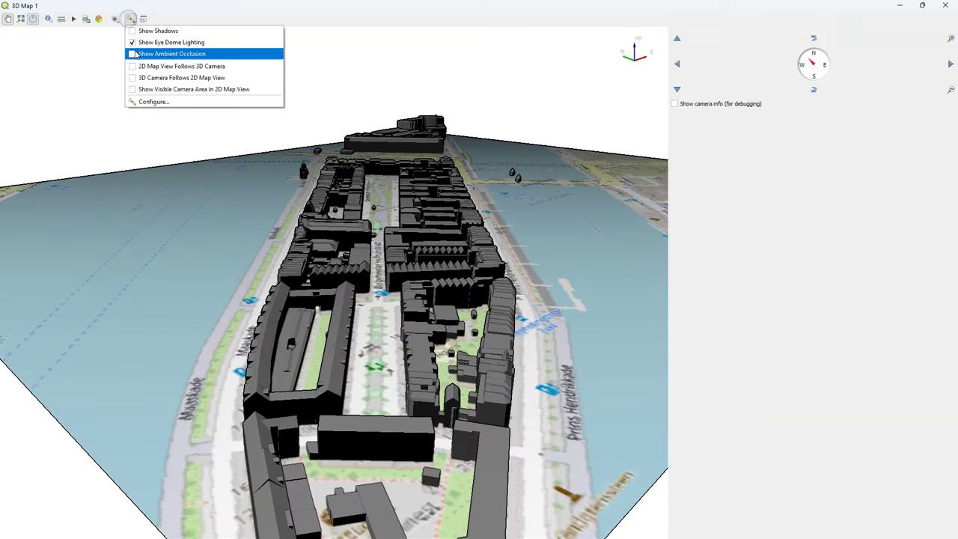
{"action": "left_click", "coordinate": [133, 54]}
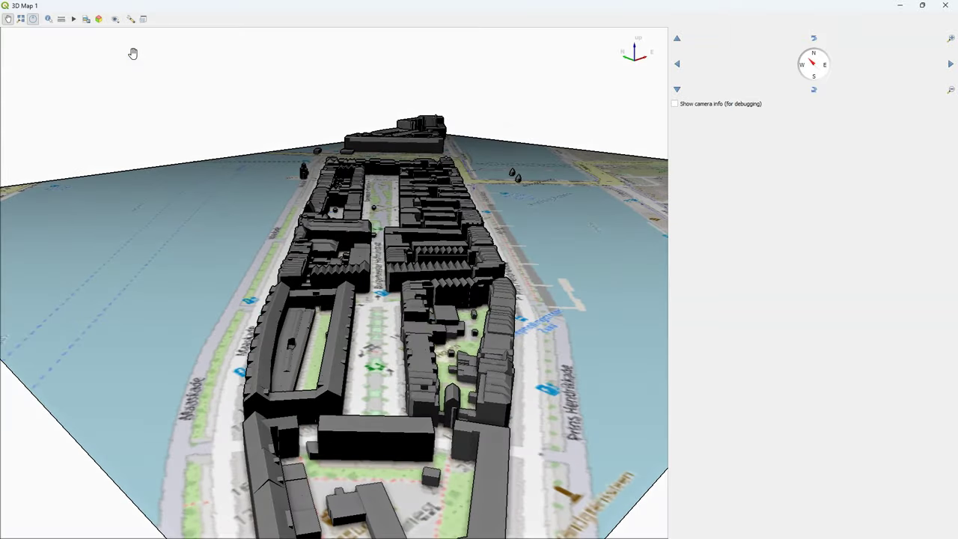
{"action": "left_click", "coordinate": [131, 19]}
{"action": "left_click", "coordinate": [132, 29]}
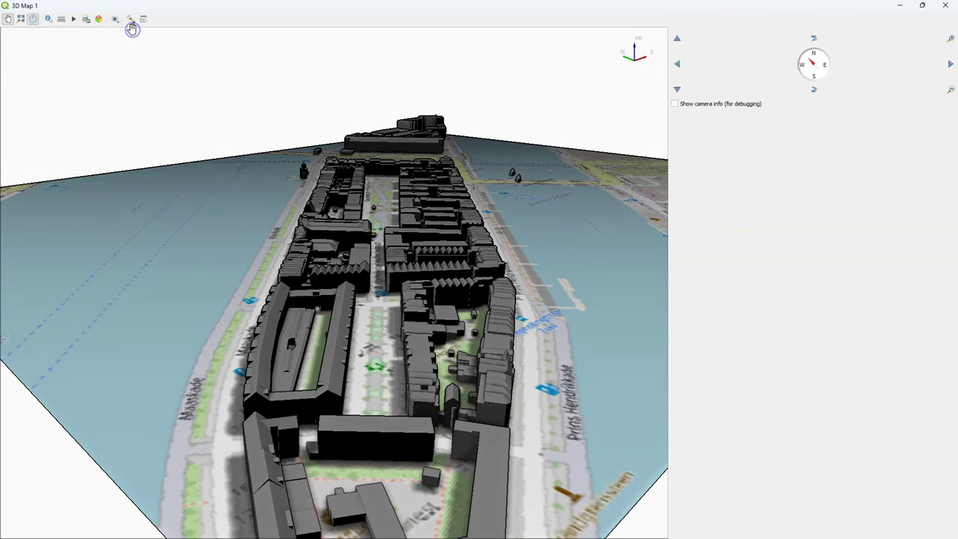
{"action": "left_click_drag", "start_coordinate": [404, 296], "coordinate": [359, 350]}
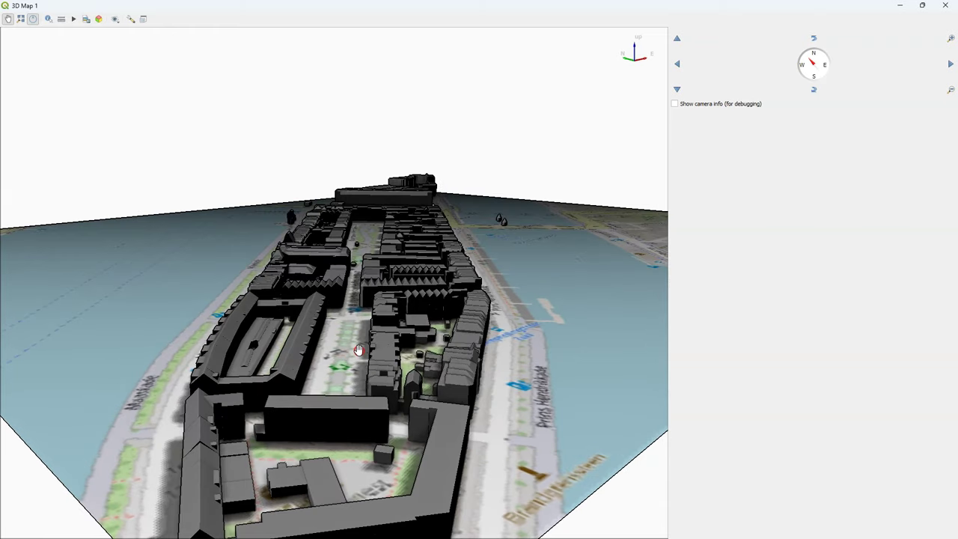
Step: Measure the distance between two neighbouring buildings with the 3D measurement tool
{"action": "left_click", "coordinate": [61, 18]}
{"action": "left_click_drag", "start_coordinate": [417, 217], "coordinate": [593, 186]}
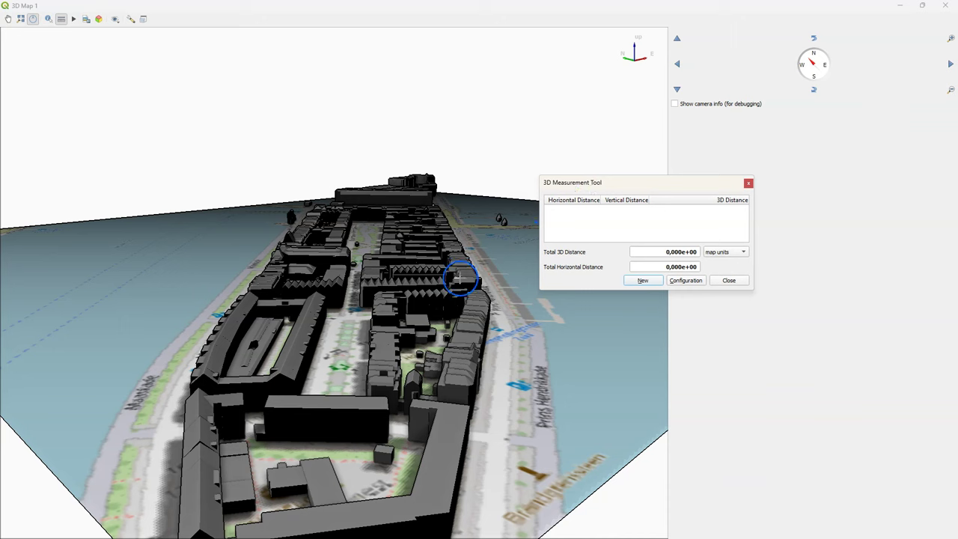
{"action": "left_click", "coordinate": [279, 372]}
{"action": "left_click", "coordinate": [309, 396]}
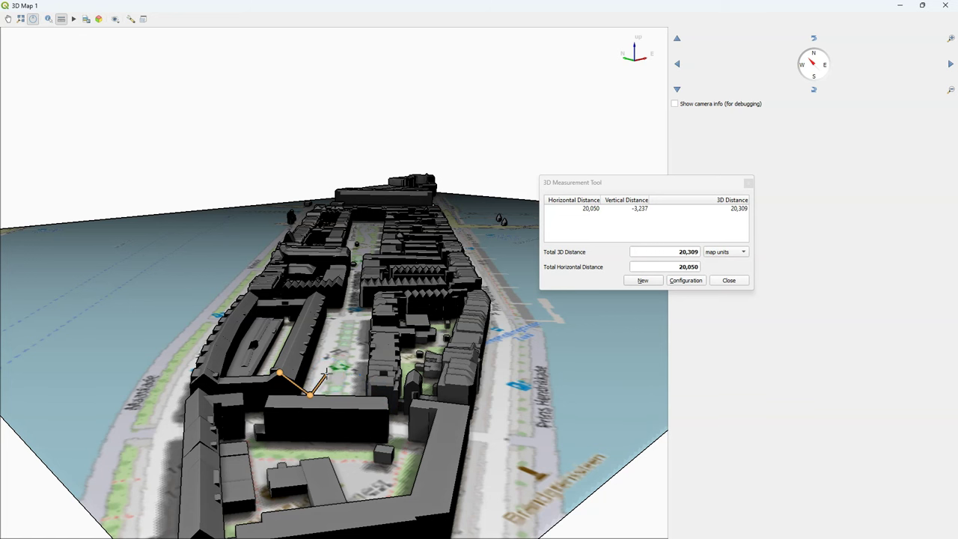
Step: Rotate the view with the river at top and measure a building's roof-to-street height
{"action": "middle_click_drag", "start_coordinate": [330, 372], "coordinate": [23, 322]}
{"action": "middle_click_drag", "start_coordinate": [318, 367], "coordinate": [299, 392]}
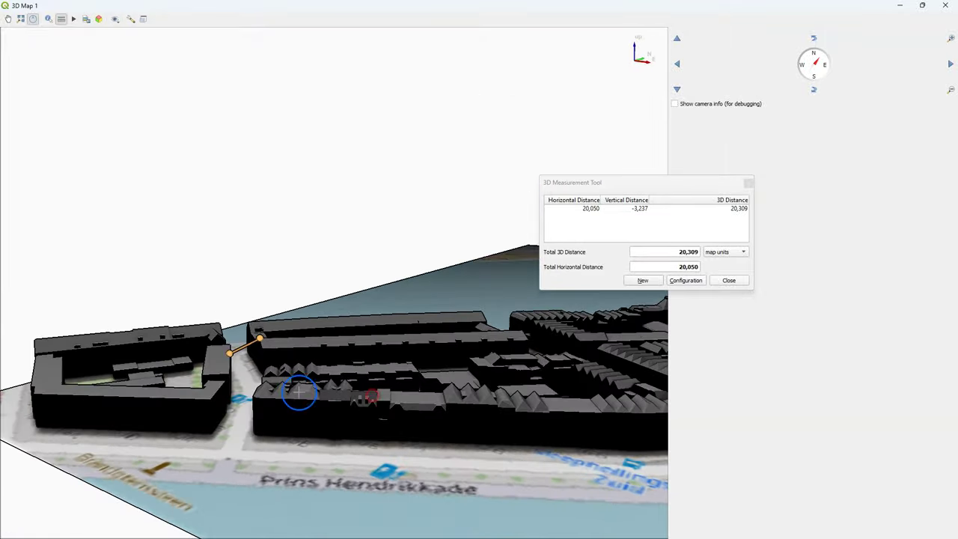
{"action": "left_click", "coordinate": [209, 399]}
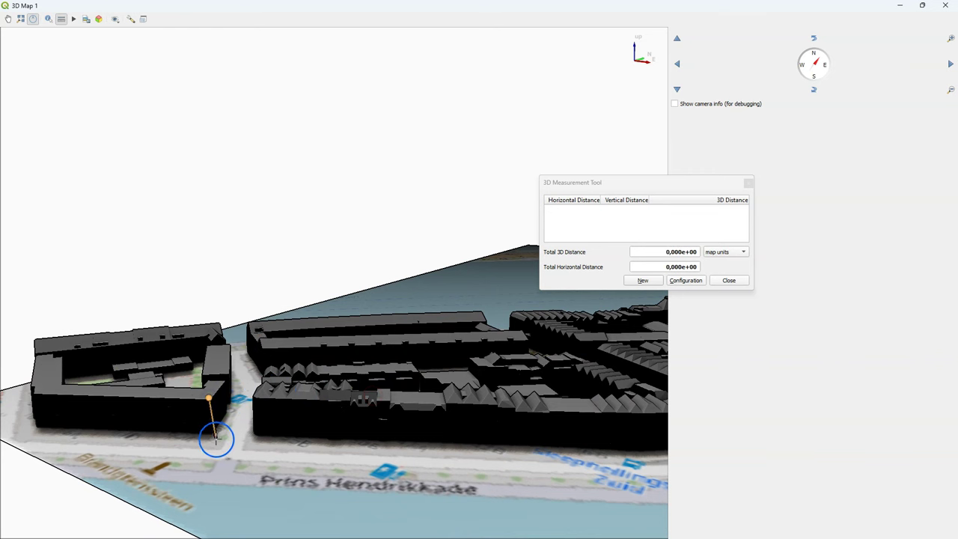
{"action": "left_click", "coordinate": [212, 435]}
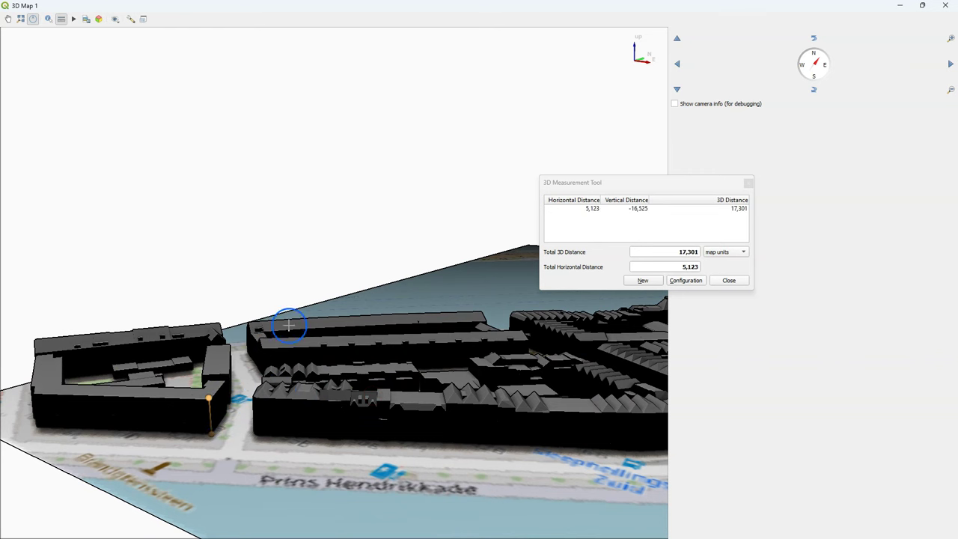
Step: Clear the measurement, remeasure a building's height from roof edge to base, and close the tool
{"action": "middle_click_drag", "start_coordinate": [297, 380], "coordinate": [167, 352]}
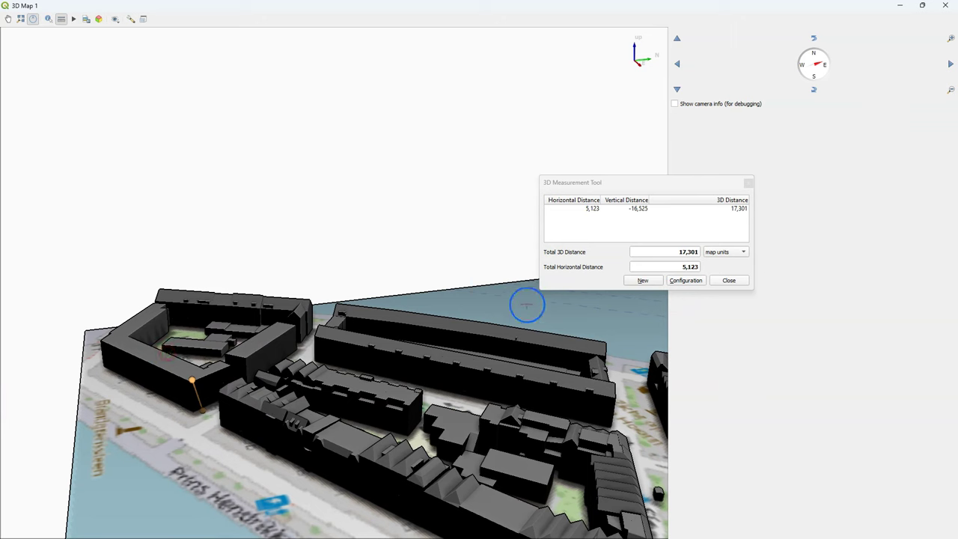
{"action": "left_click", "coordinate": [643, 280]}
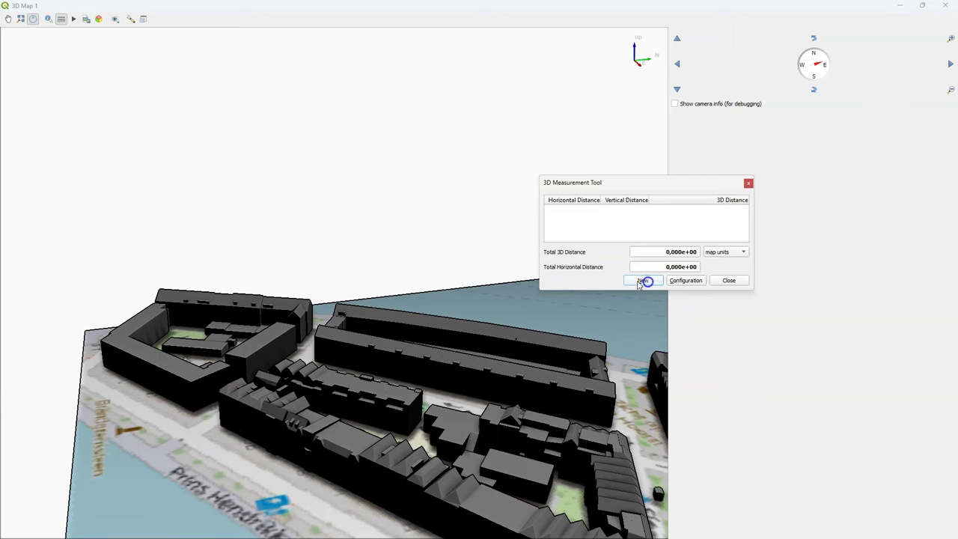
{"action": "left_click", "coordinate": [190, 381]}
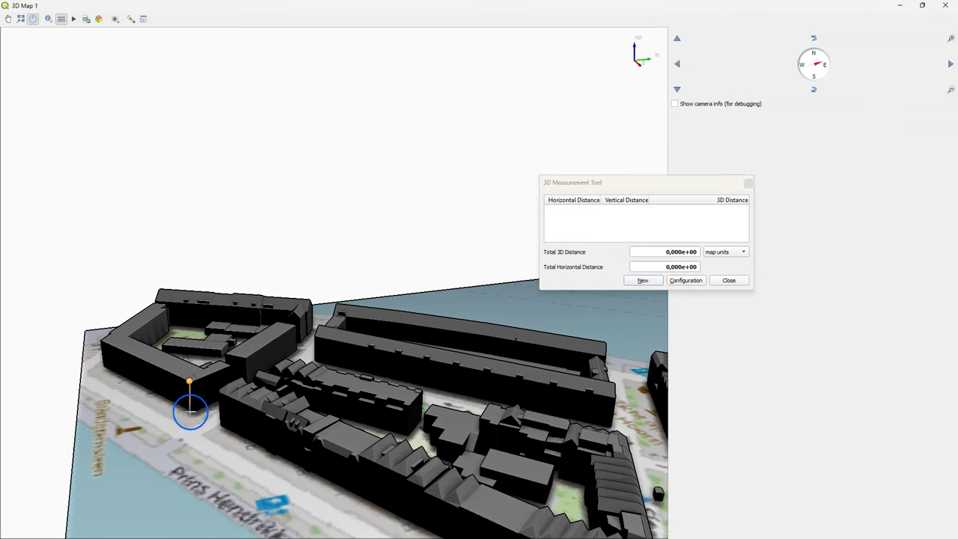
{"action": "left_click", "coordinate": [190, 410]}
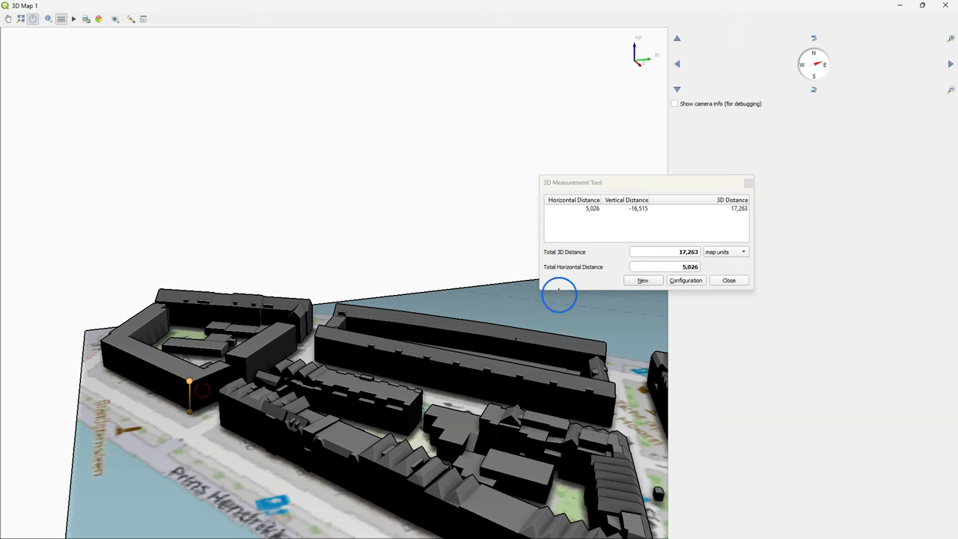
{"action": "left_click", "coordinate": [728, 280]}
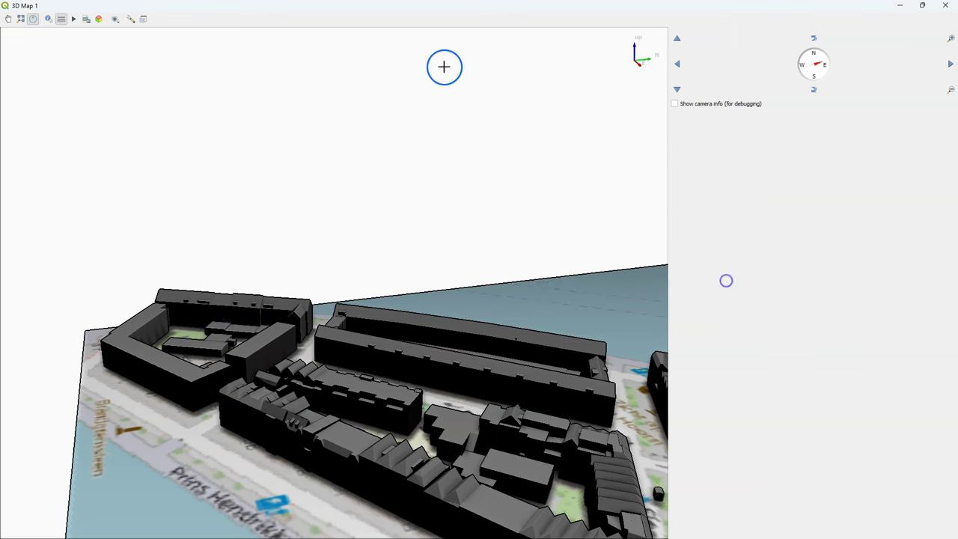
Step: Return to the main 2D map window and open Manage and Install Plugins
{"action": "left_click", "coordinate": [899, 6]}
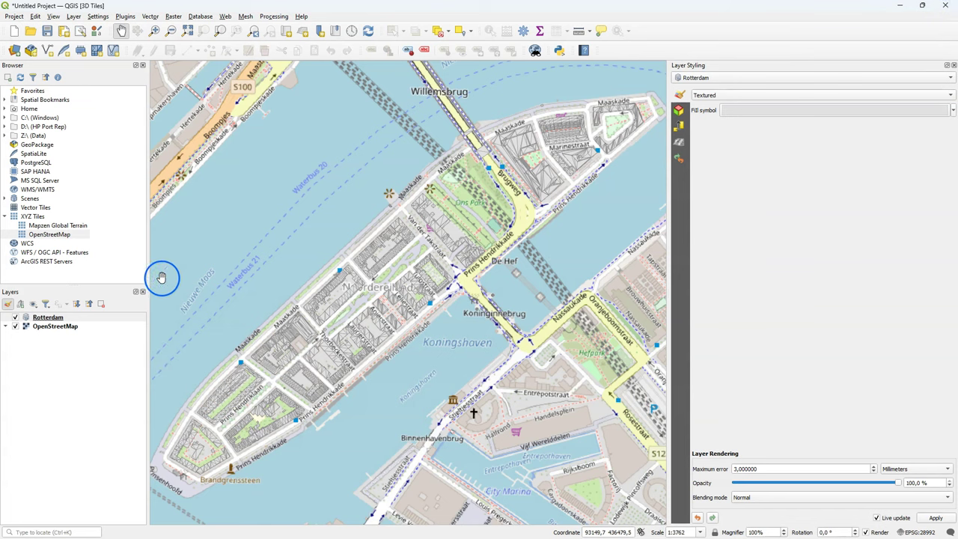
{"action": "left_click", "coordinate": [126, 16]}
{"action": "left_click", "coordinate": [131, 28]}
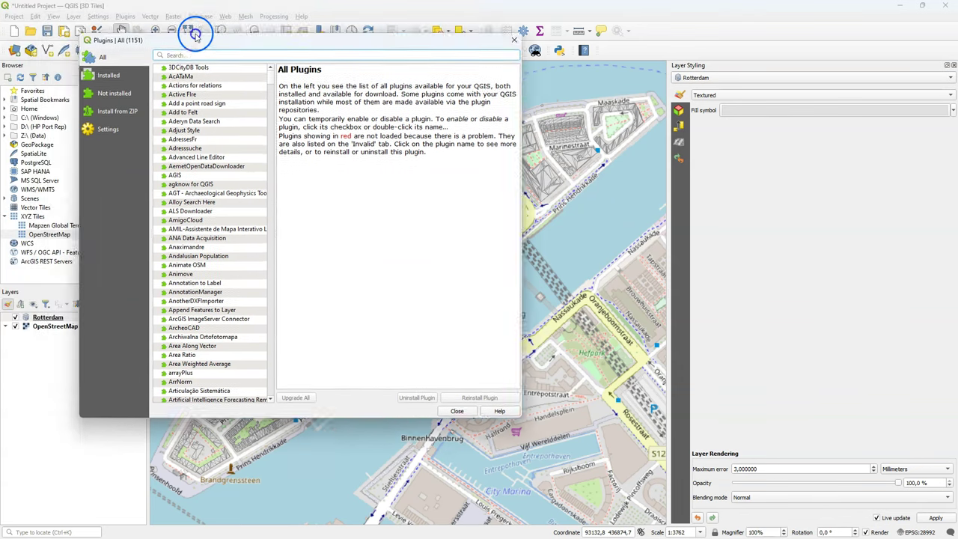
Step: Search for 'cesium', install the Cesium ion plugin, and close the plugin manager
{"action": "type", "text": "ces"}
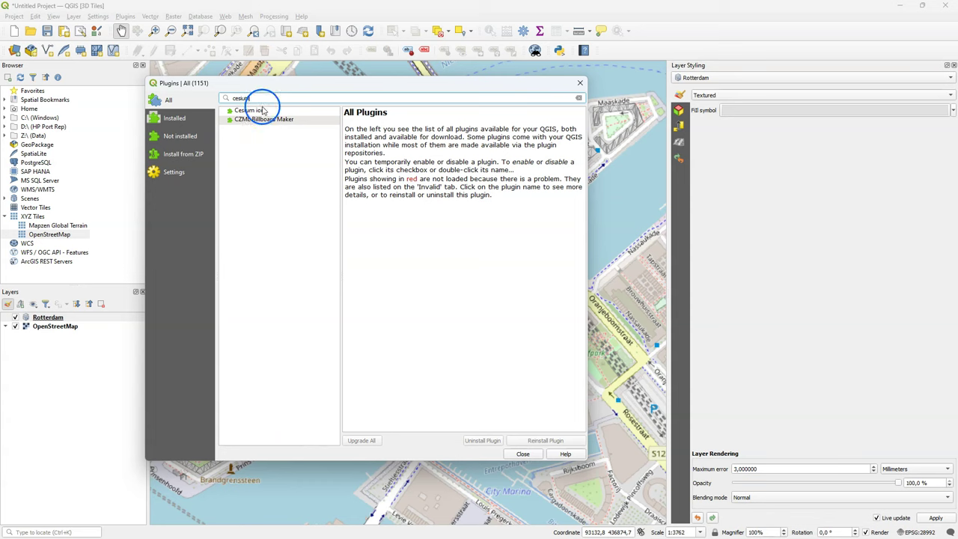
{"action": "type", "text": "ium"}
{"action": "left_click", "coordinate": [259, 110]}
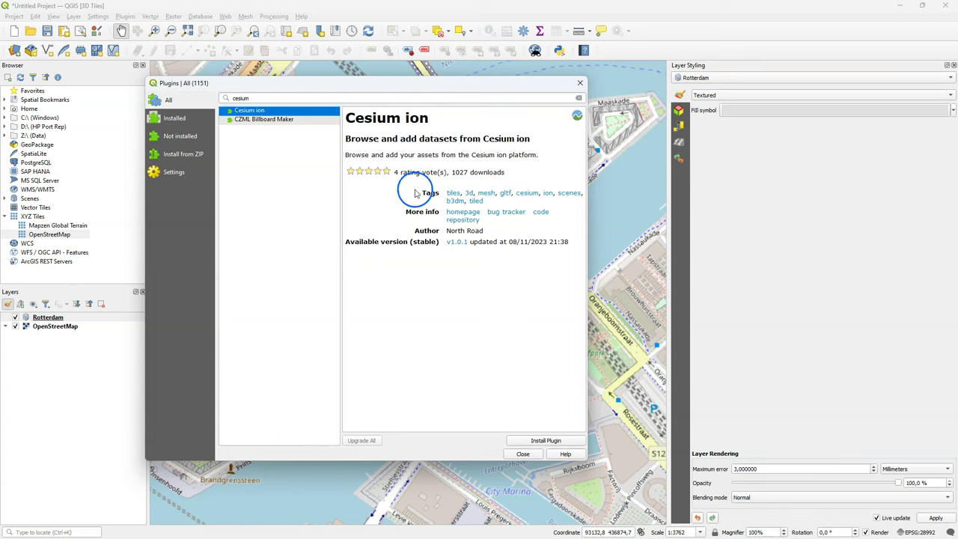
{"action": "left_click", "coordinate": [561, 442]}
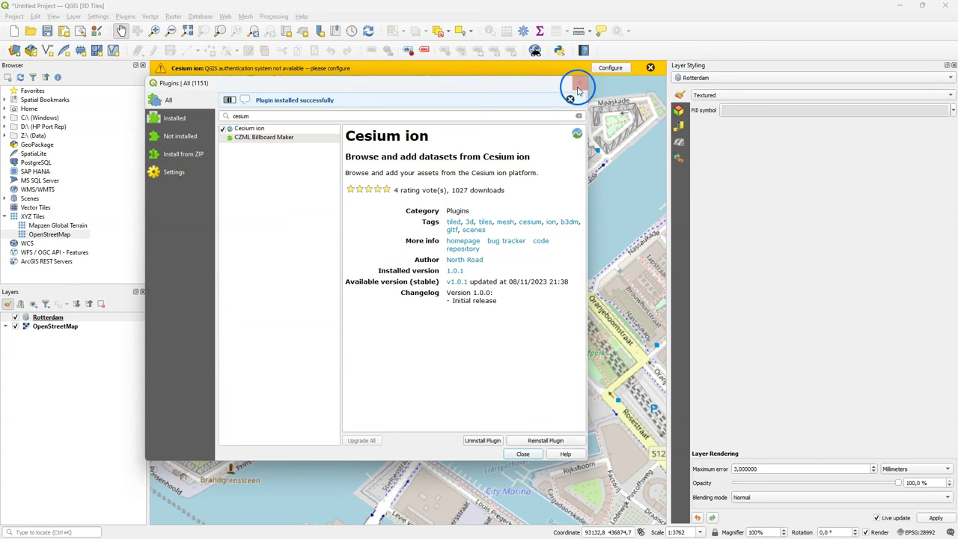
{"action": "left_click", "coordinate": [523, 454]}
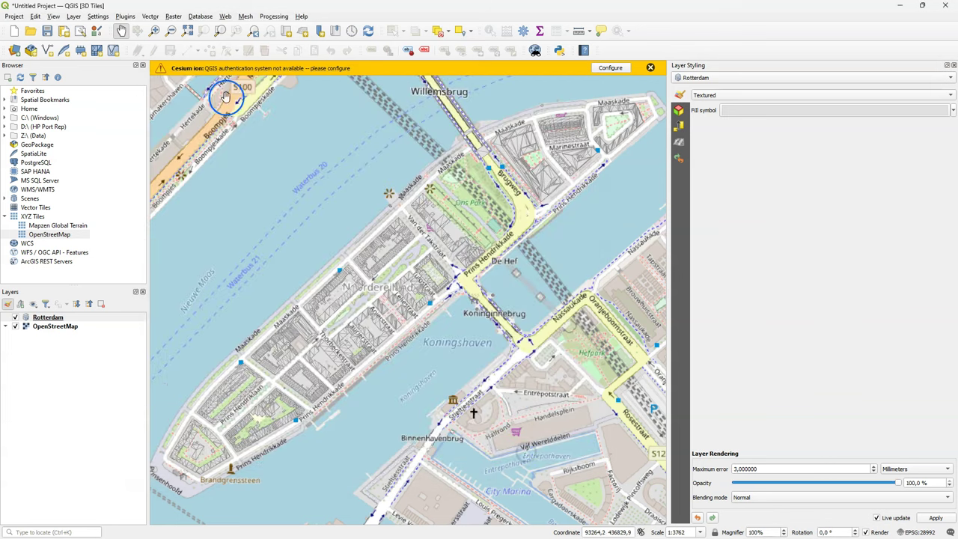
Step: Configure QGIS authentication for the Cesium ion plugin, accept the notice, and dismiss the confirmation bar
{"action": "left_click", "coordinate": [611, 68]}
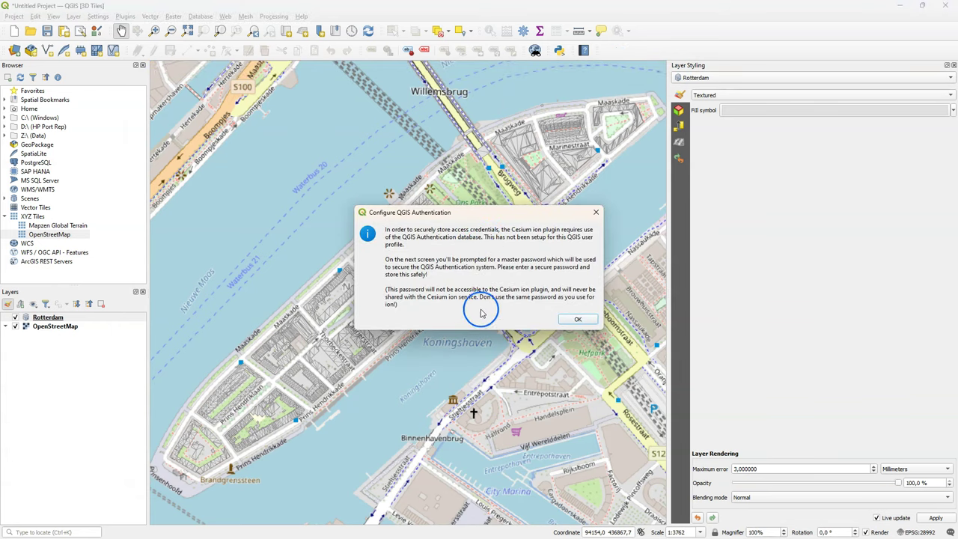
{"action": "left_click", "coordinate": [576, 320]}
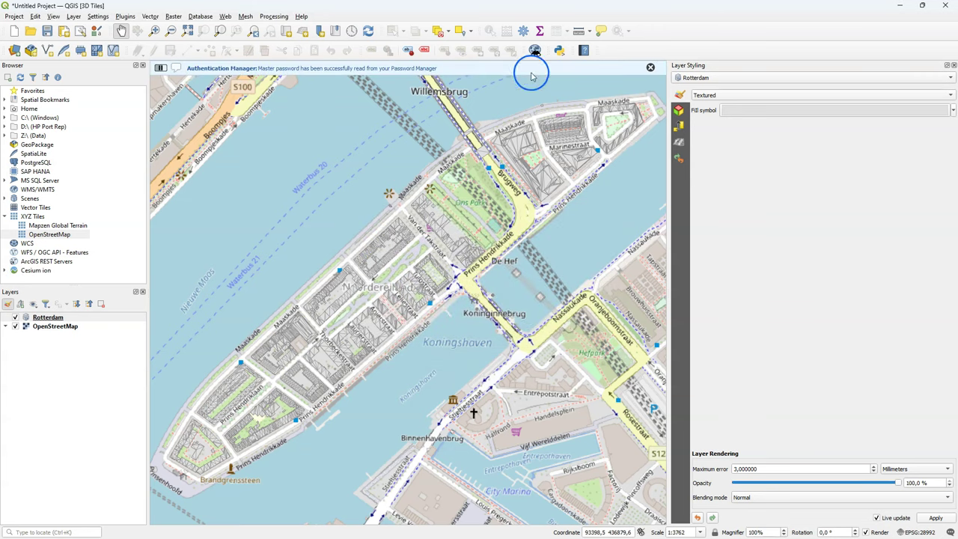
{"action": "left_click", "coordinate": [650, 68]}
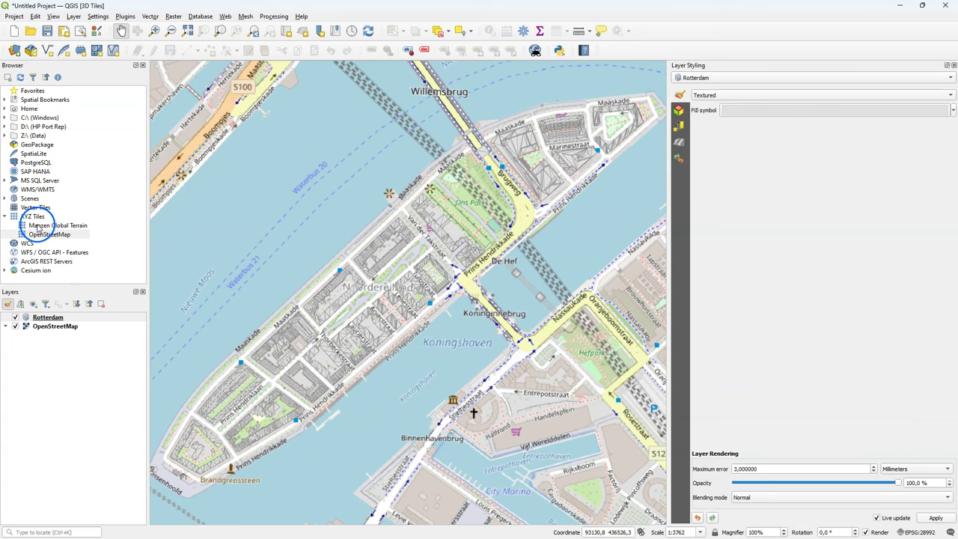
Step: Sign in to Cesium ion from the Browser panel and allow QGIS access to the account's assets
{"action": "left_click", "coordinate": [5, 271]}
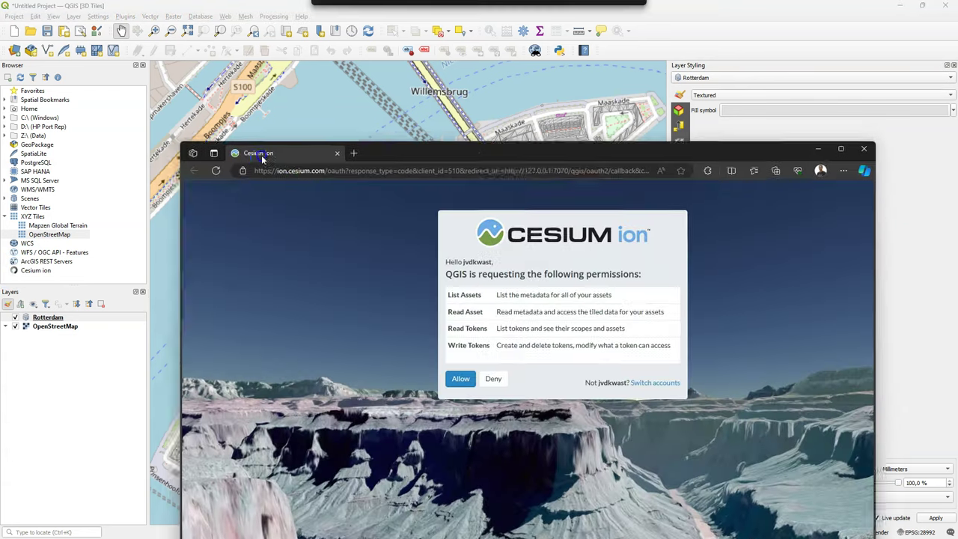
{"action": "left_click_drag", "start_coordinate": [397, 139], "coordinate": [364, 117]}
{"action": "double_click", "coordinate": [365, 118]}
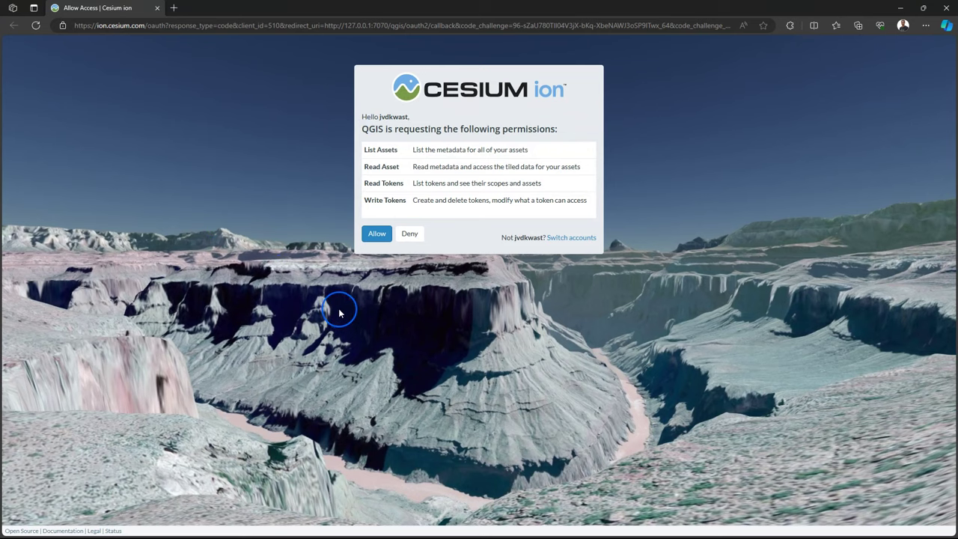
{"action": "left_click", "coordinate": [376, 233]}
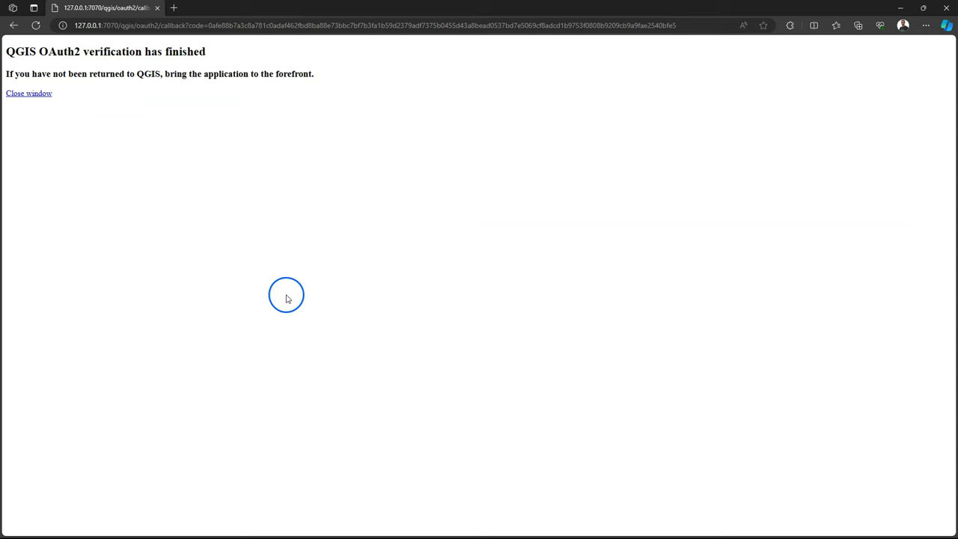
Step: Back in QGIS, select Cesium OSM Buildings and Google Photorealistic 3D Tiles, then frame all of Rotterdam
{"action": "left_click", "coordinate": [902, 11]}
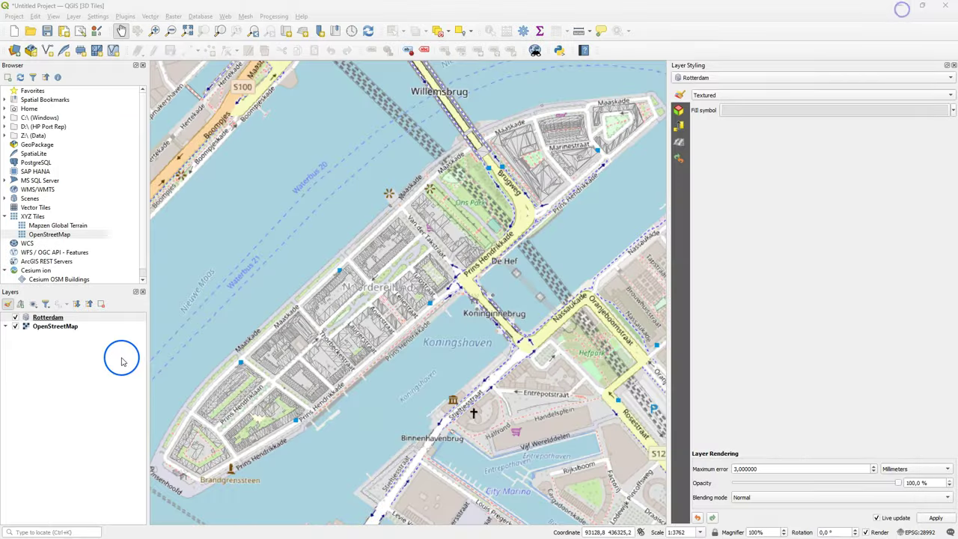
{"action": "scroll", "coordinate": [55, 271], "scroll_direction": "down", "scroll_amount": 1}
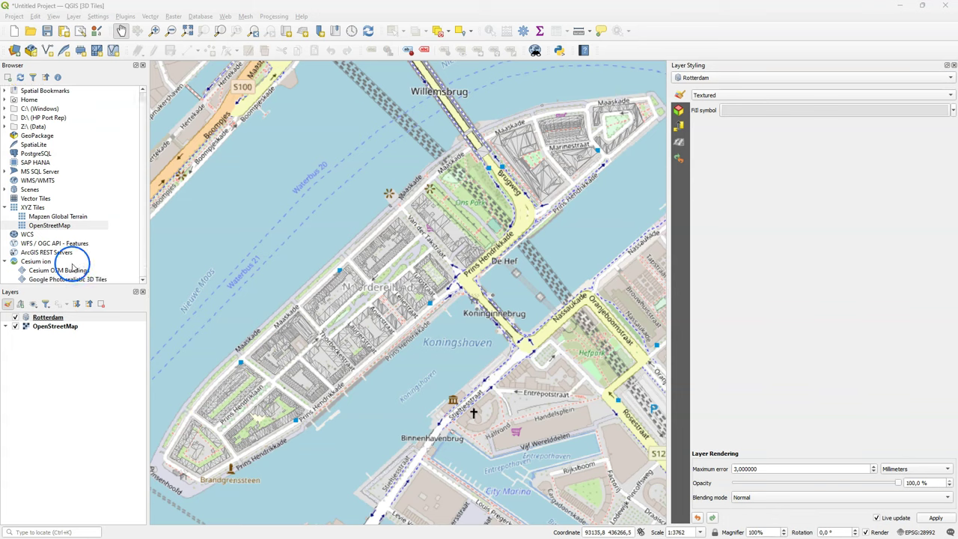
{"action": "left_click", "coordinate": [75, 270]}
{"action": "left_click", "coordinate": [58, 280]}
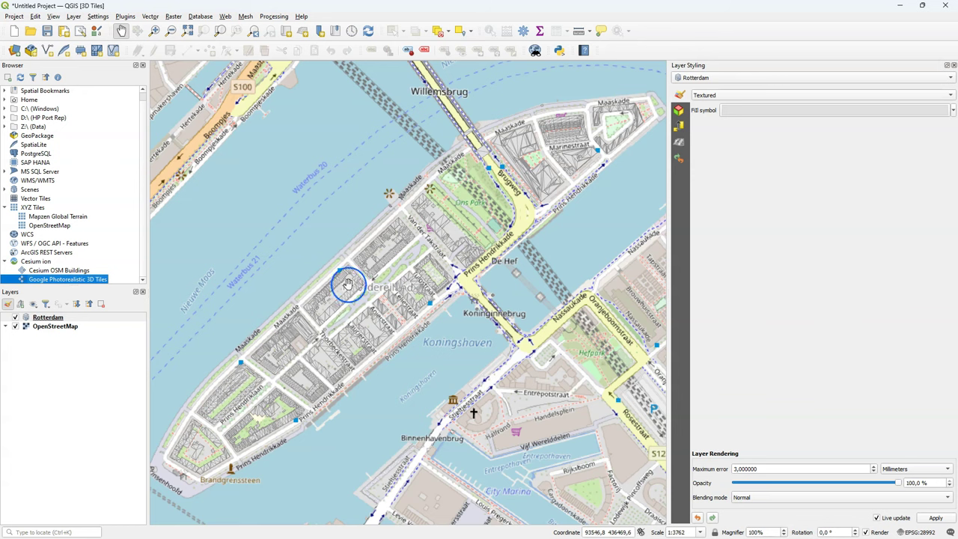
{"action": "scroll", "coordinate": [370, 280], "scroll_direction": "down", "scroll_amount": 3}
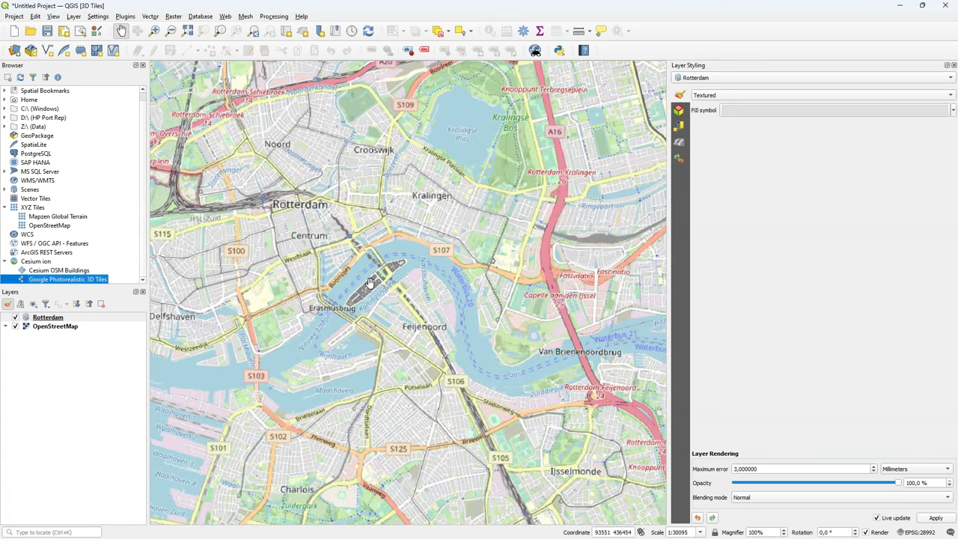
{"action": "left_click_drag", "start_coordinate": [369, 281], "coordinate": [452, 301]}
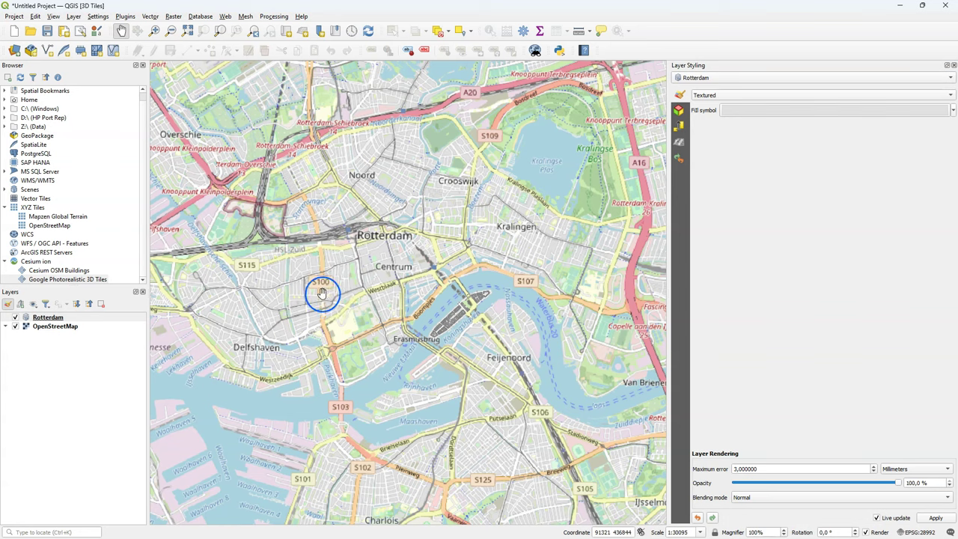
Step: Set the project full extent from the Map Canvas Extent in View Settings, then zoom to full extent
{"action": "left_click", "coordinate": [15, 16]}
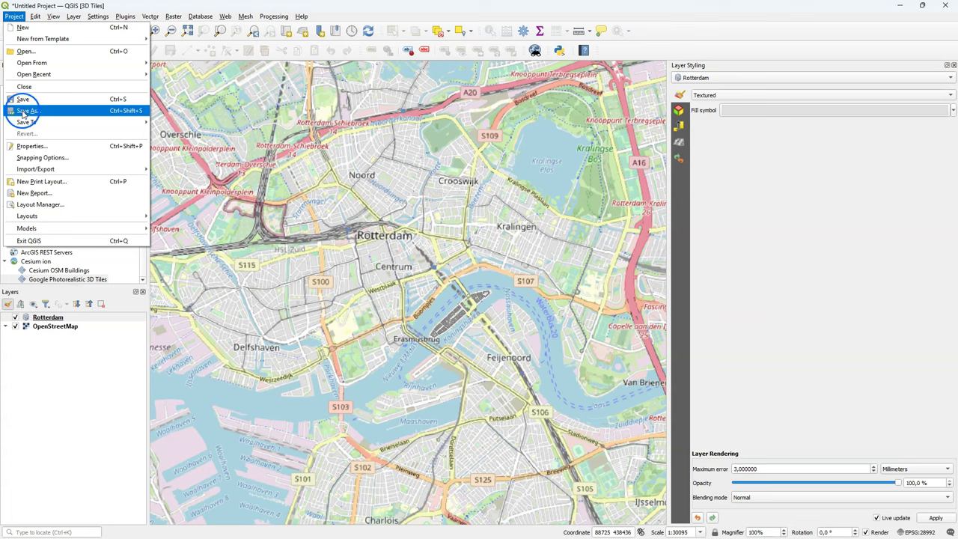
{"action": "left_click", "coordinate": [28, 146]}
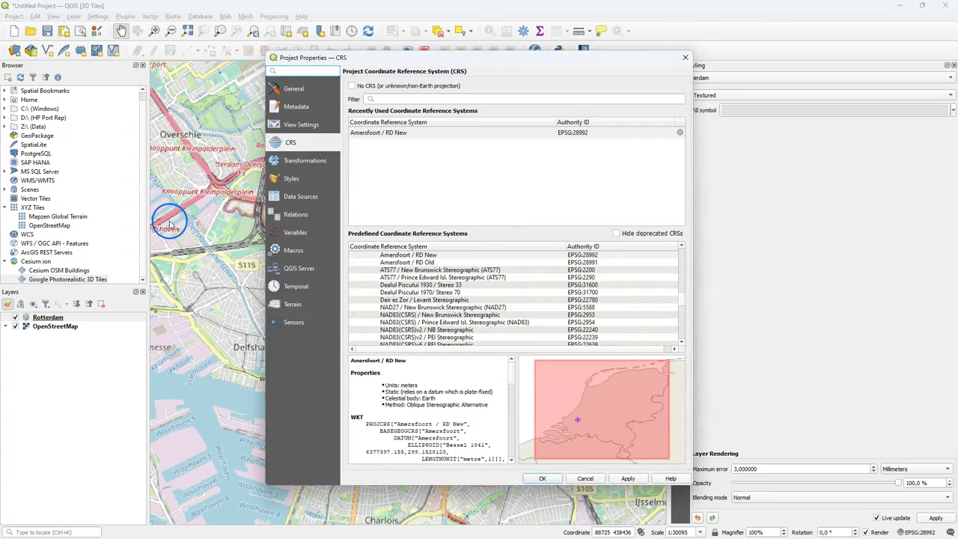
{"action": "left_click", "coordinate": [293, 124]}
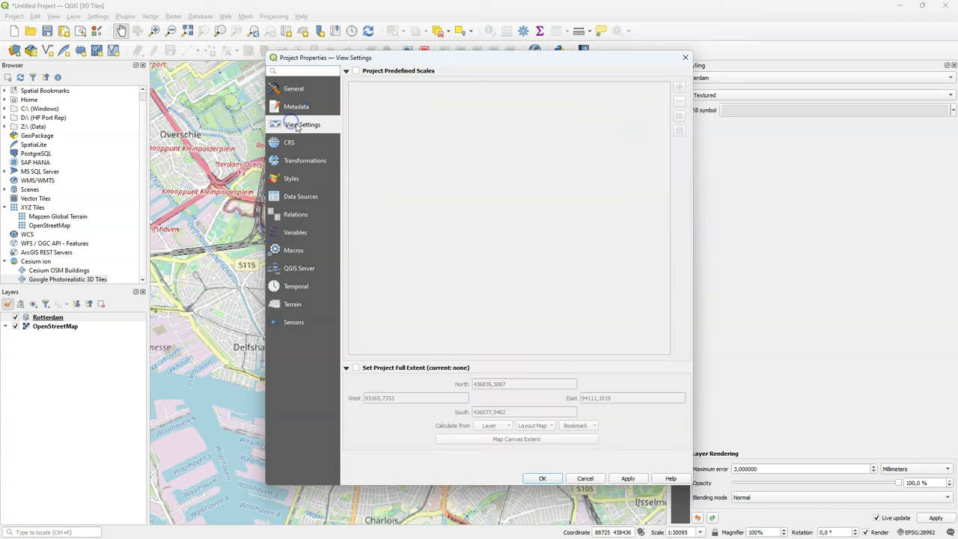
{"action": "left_click", "coordinate": [355, 367]}
{"action": "left_click", "coordinate": [516, 440]}
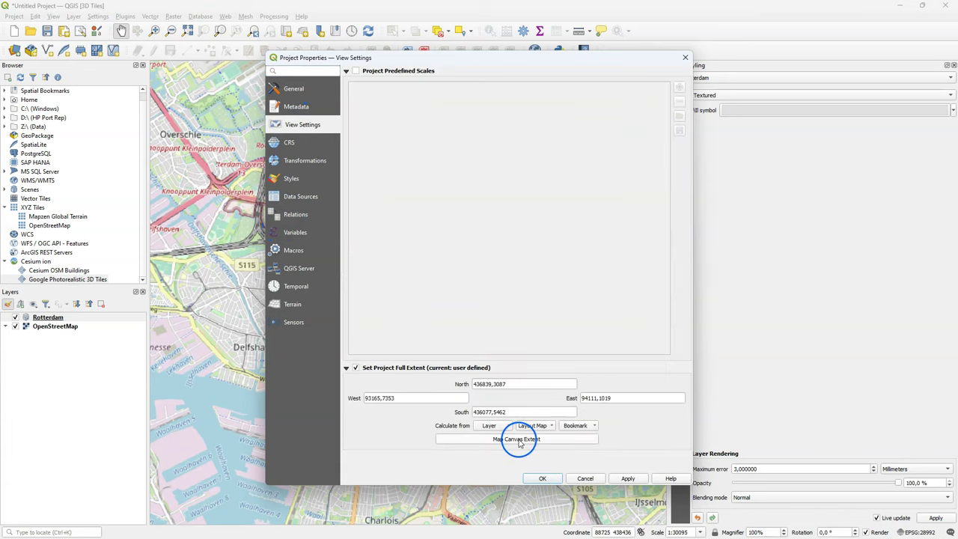
{"action": "left_click", "coordinate": [519, 442]}
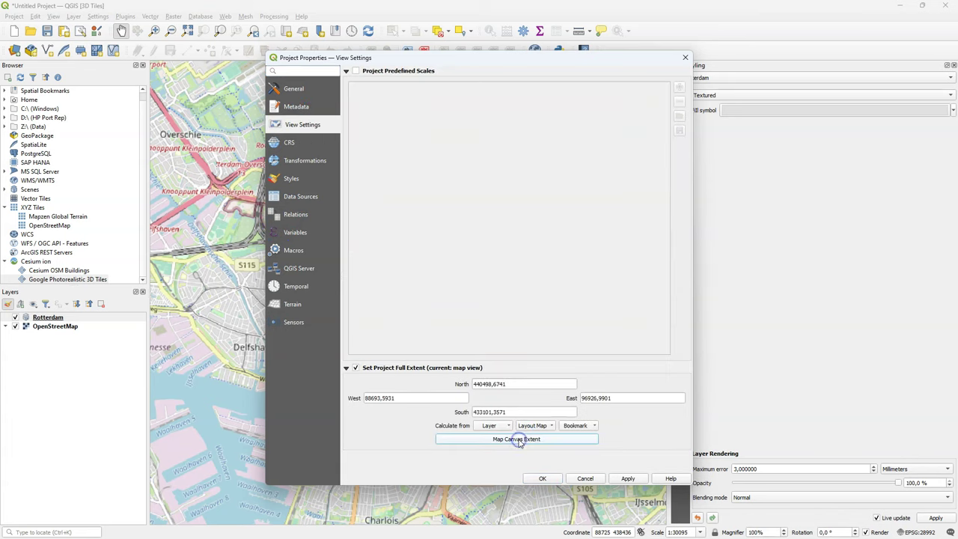
{"action": "left_click", "coordinate": [544, 478]}
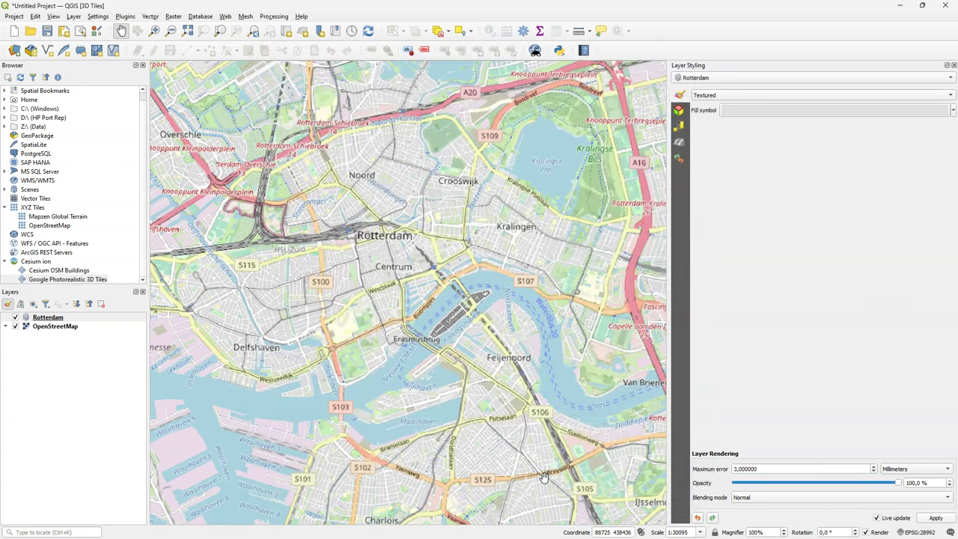
{"action": "scroll", "coordinate": [423, 239], "scroll_direction": "up", "scroll_amount": 2}
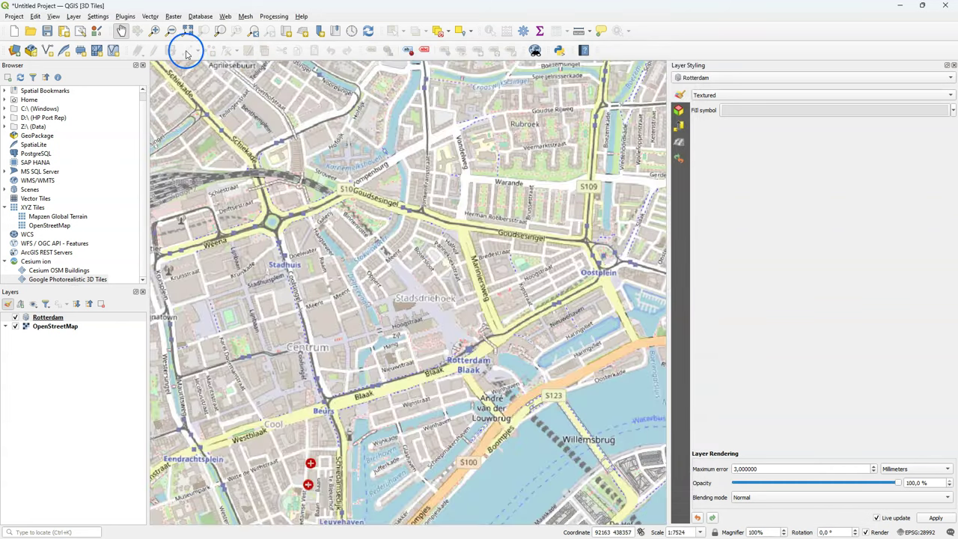
{"action": "left_click", "coordinate": [187, 29]}
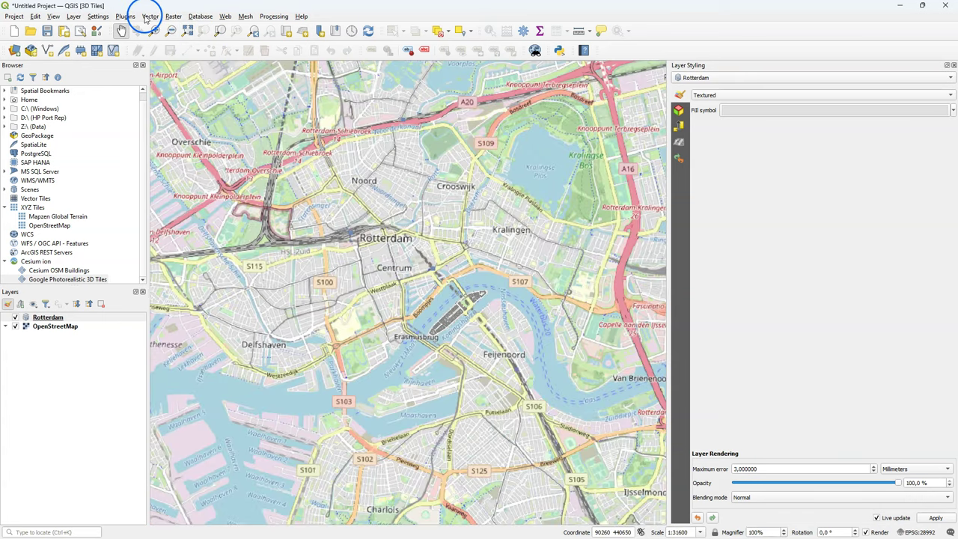
Step: Change the Network cache size from 262144 to 2621440 KB in QGIS Options
{"action": "left_click", "coordinate": [99, 16]}
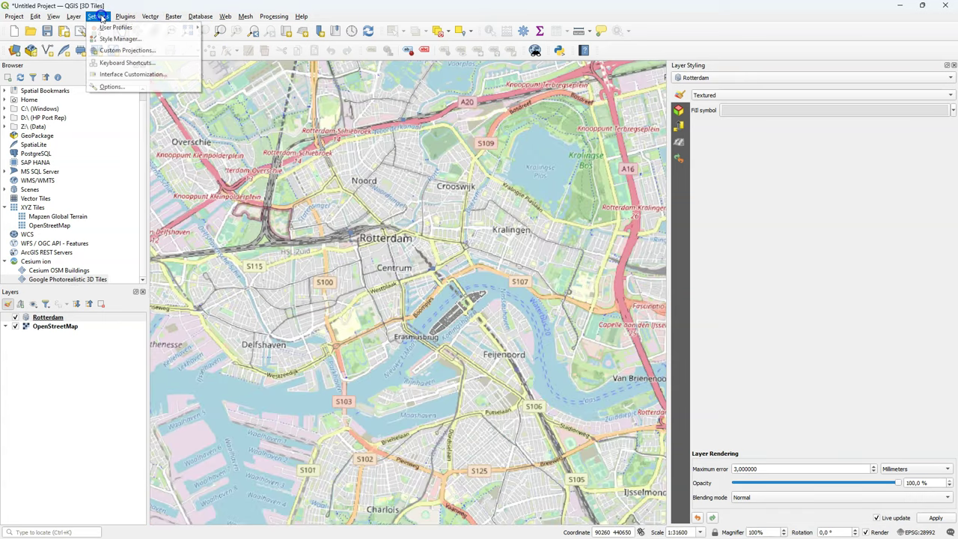
{"action": "left_click", "coordinate": [120, 87]}
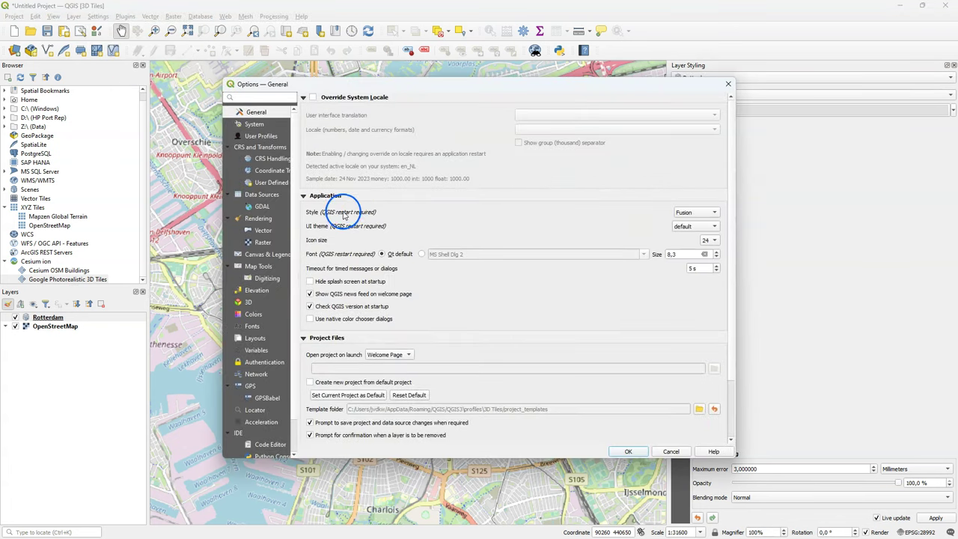
{"action": "left_click", "coordinate": [258, 374]}
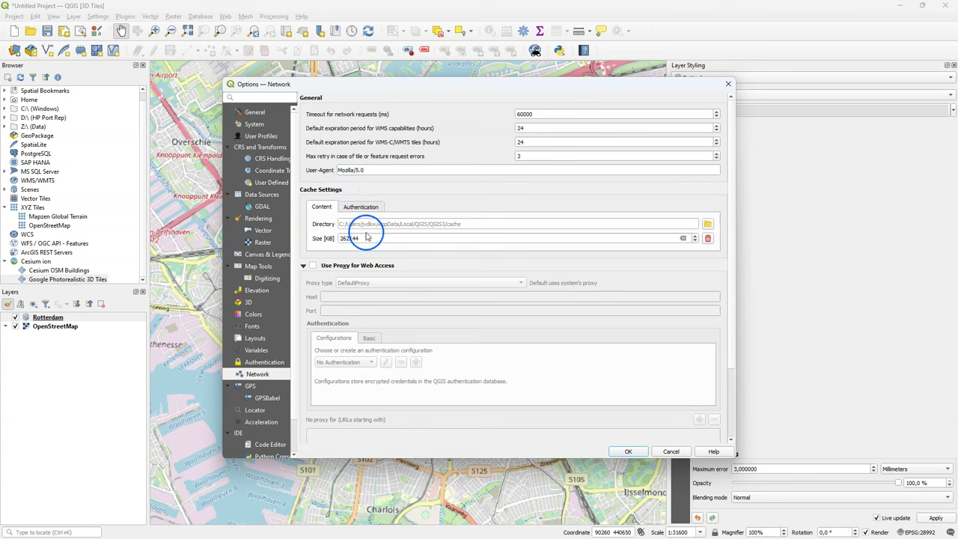
{"action": "left_click", "coordinate": [368, 238]}
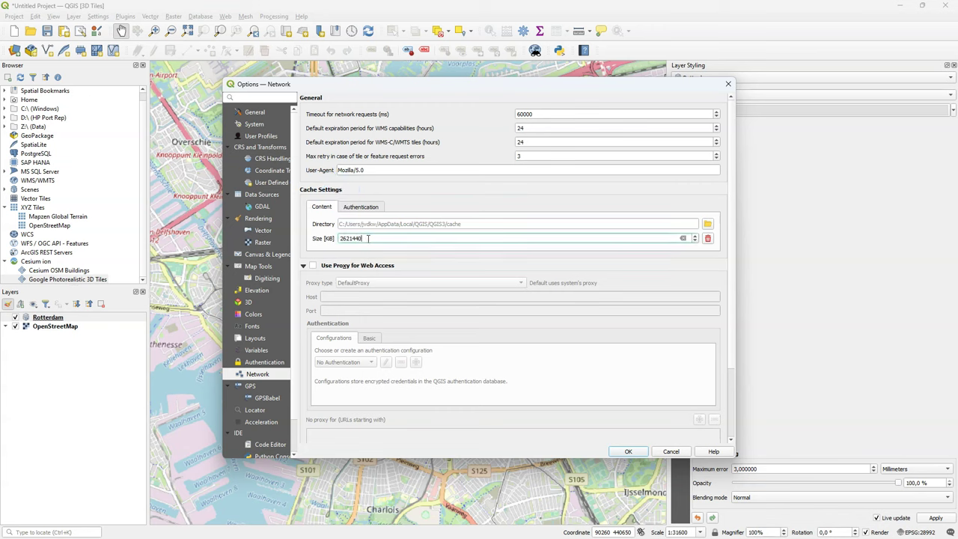
{"action": "left_click", "coordinate": [626, 452]}
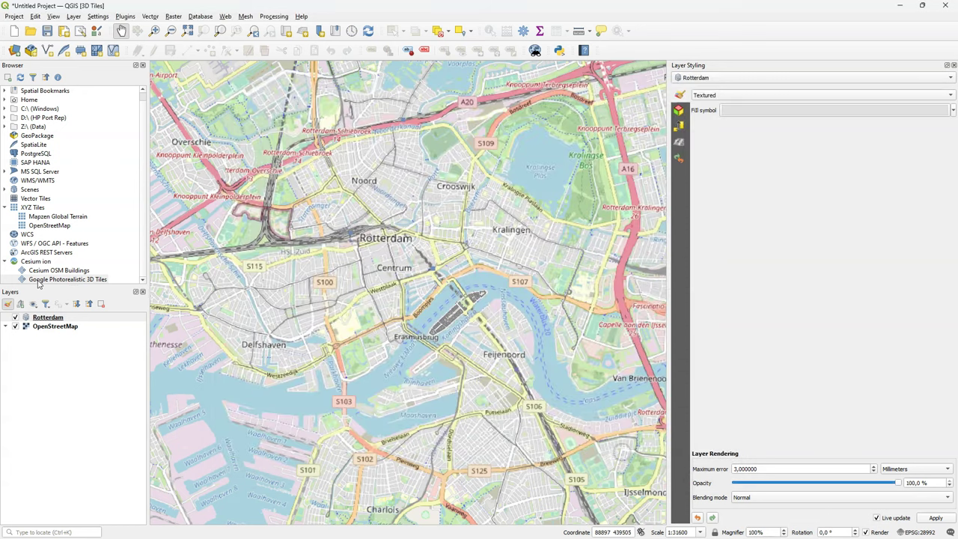
Step: Add Google Photorealistic 3D Tiles with the default Cesium ion token, hiding the Rotterdam and OpenStreetMap layers
{"action": "left_click_drag", "start_coordinate": [45, 279], "coordinate": [345, 247]}
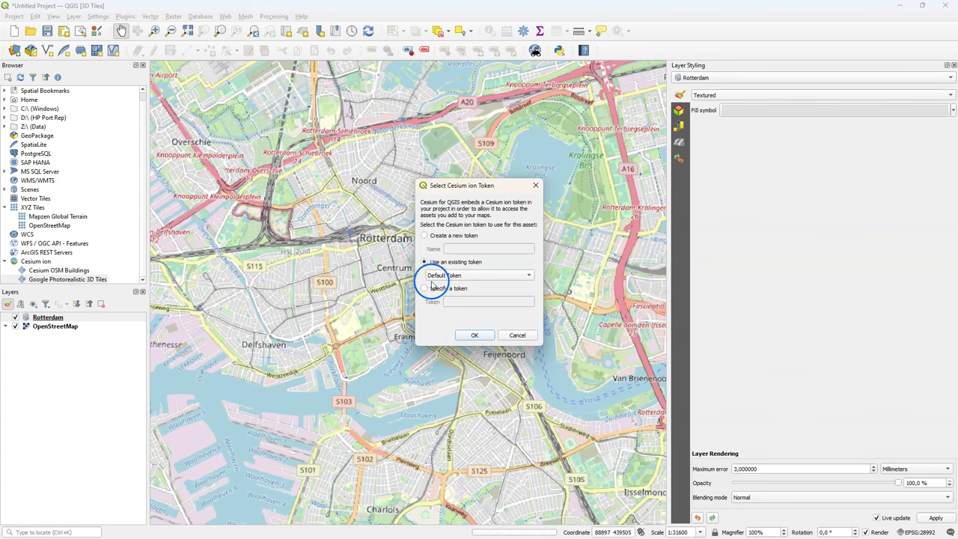
{"action": "left_click", "coordinate": [474, 336]}
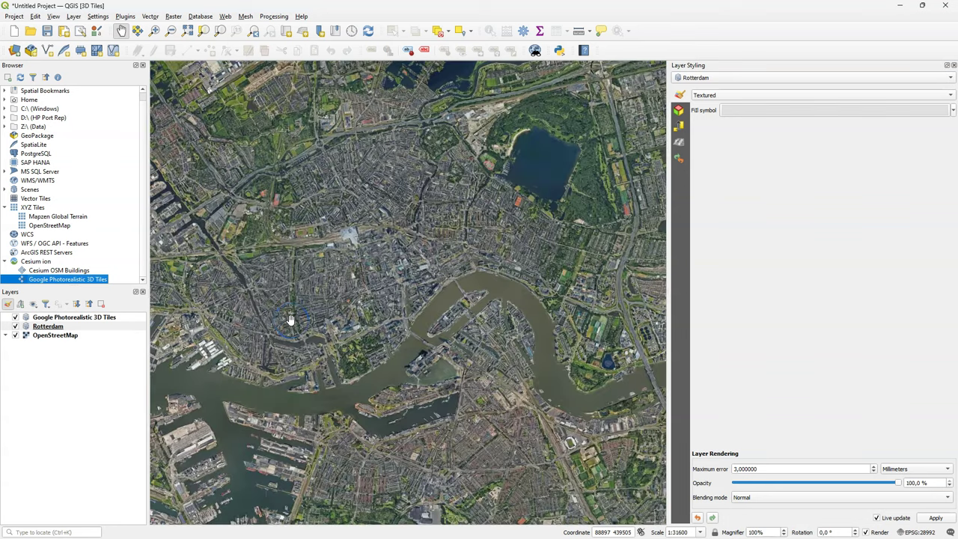
{"action": "left_click", "coordinate": [15, 327]}
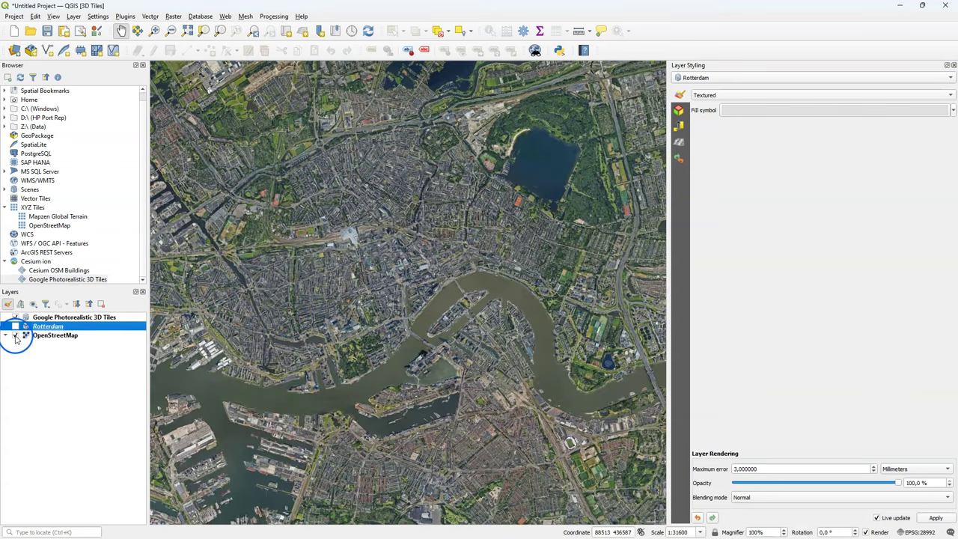
{"action": "left_click", "coordinate": [15, 336]}
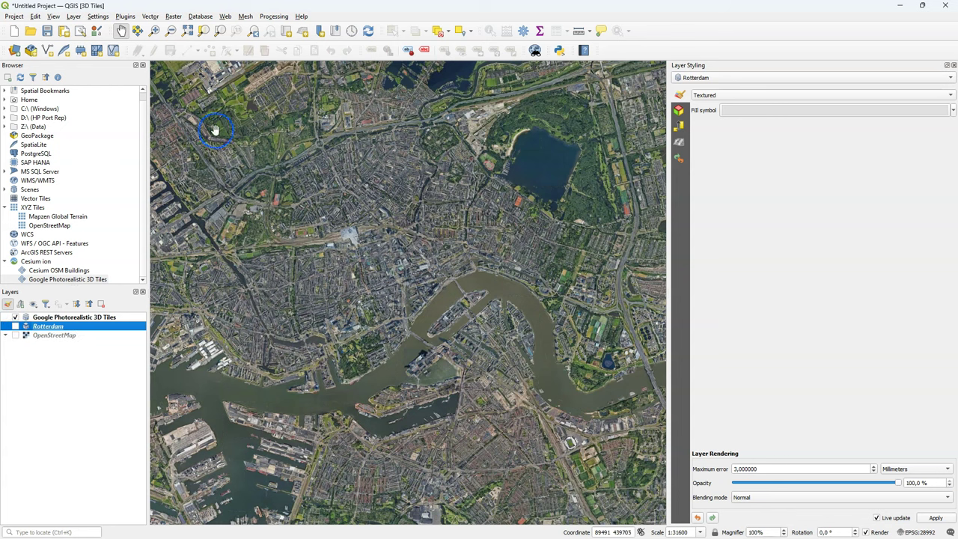
Step: Zoom into a Rotterdam neighbourhood and select the Google Photorealistic 3D Tiles layer for styling
{"action": "scroll", "coordinate": [340, 277], "scroll_direction": "up", "scroll_amount": 2}
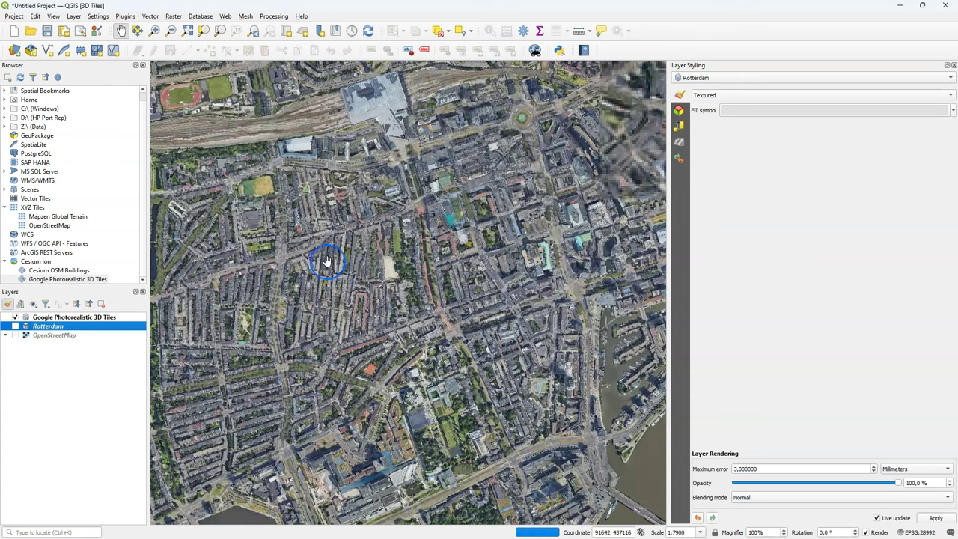
{"action": "left_click", "coordinate": [15, 327]}
{"action": "left_click", "coordinate": [67, 317]}
{"action": "scroll", "coordinate": [411, 338], "scroll_direction": "up", "scroll_amount": 2}
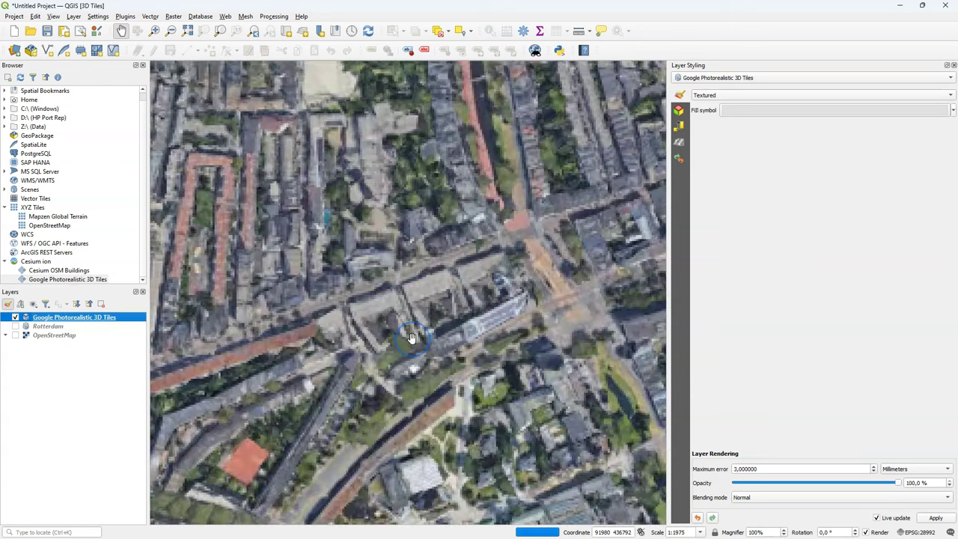
{"action": "left_click_drag", "start_coordinate": [428, 338], "coordinate": [479, 337]}
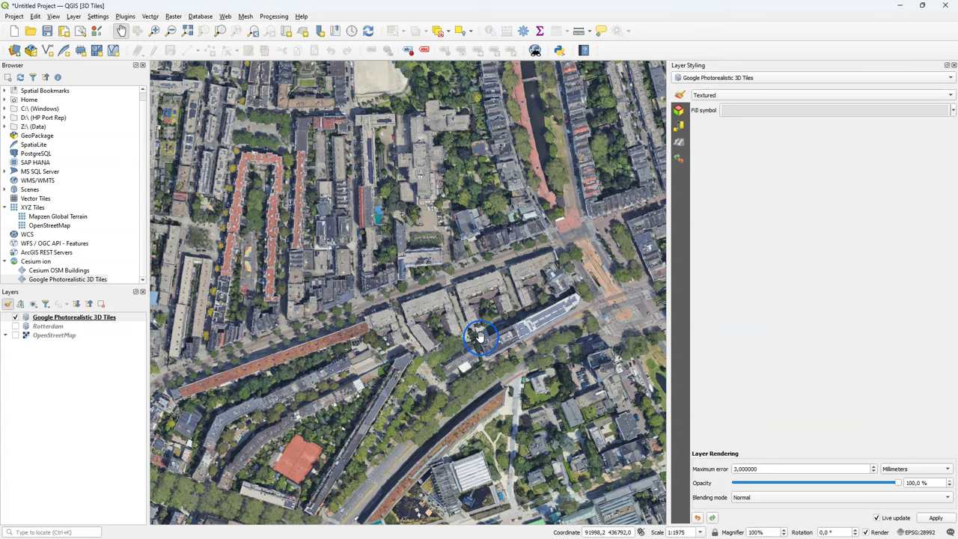
Step: Switch the 3D tiles renderer to Wireframe and zoom around to inspect the mesh
{"action": "left_click", "coordinate": [717, 96]}
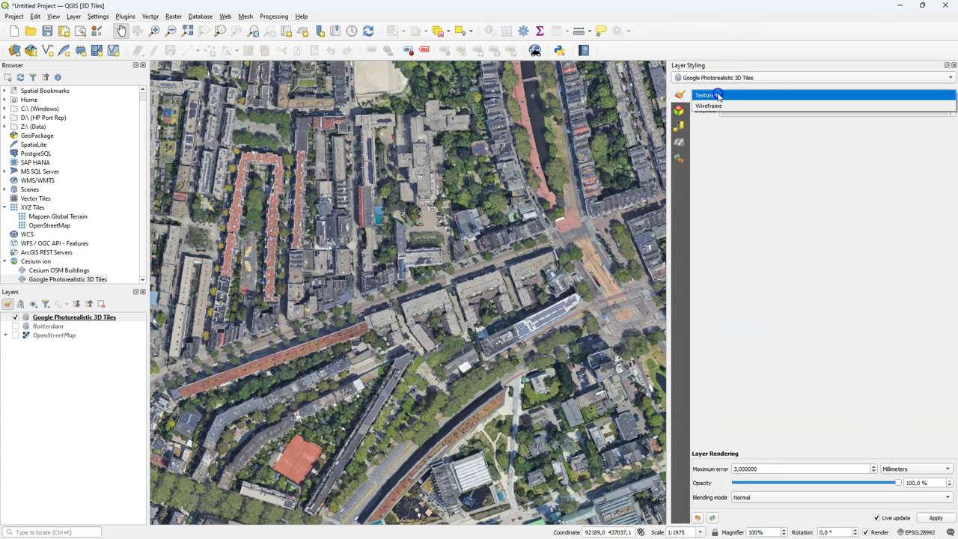
{"action": "left_click", "coordinate": [717, 106]}
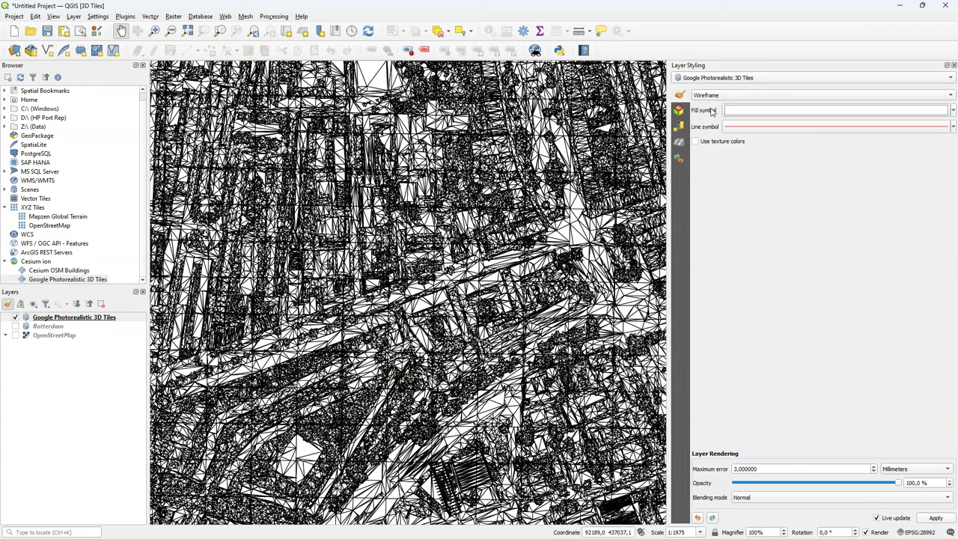
{"action": "left_click", "coordinate": [339, 262]}
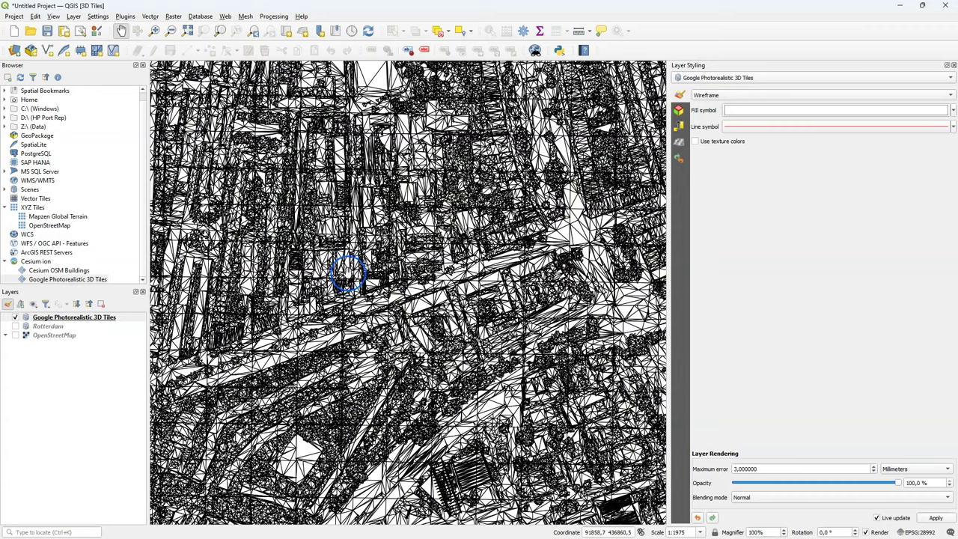
{"action": "scroll", "coordinate": [404, 387], "scroll_direction": "down", "scroll_amount": 3}
{"action": "left_click", "coordinate": [400, 370]}
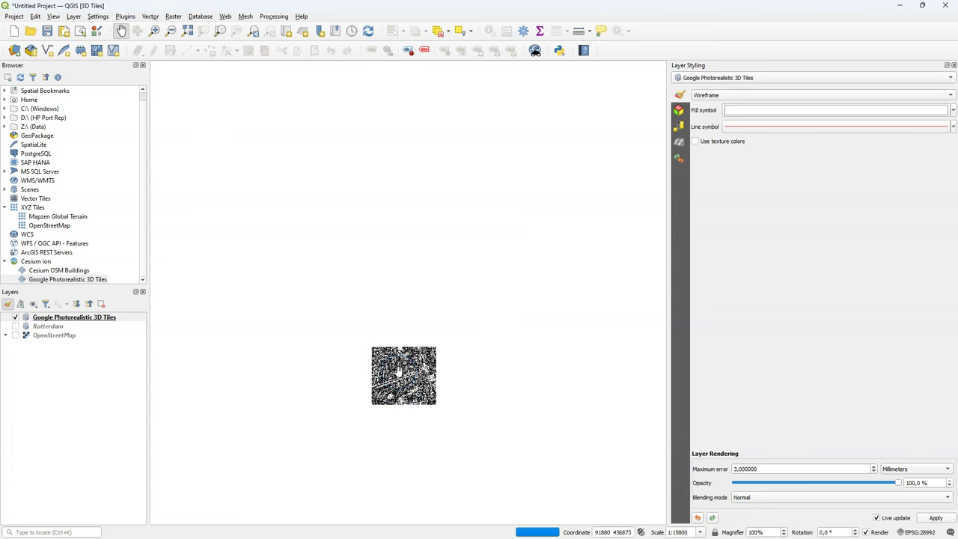
{"action": "scroll", "coordinate": [430, 405], "scroll_direction": "down", "scroll_amount": 1}
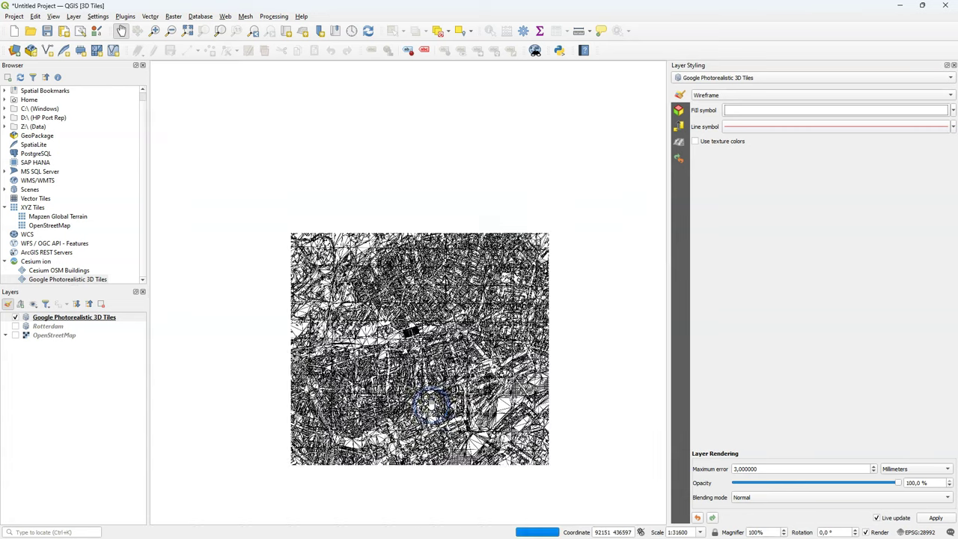
{"action": "scroll", "coordinate": [404, 336], "scroll_direction": "up", "scroll_amount": 2}
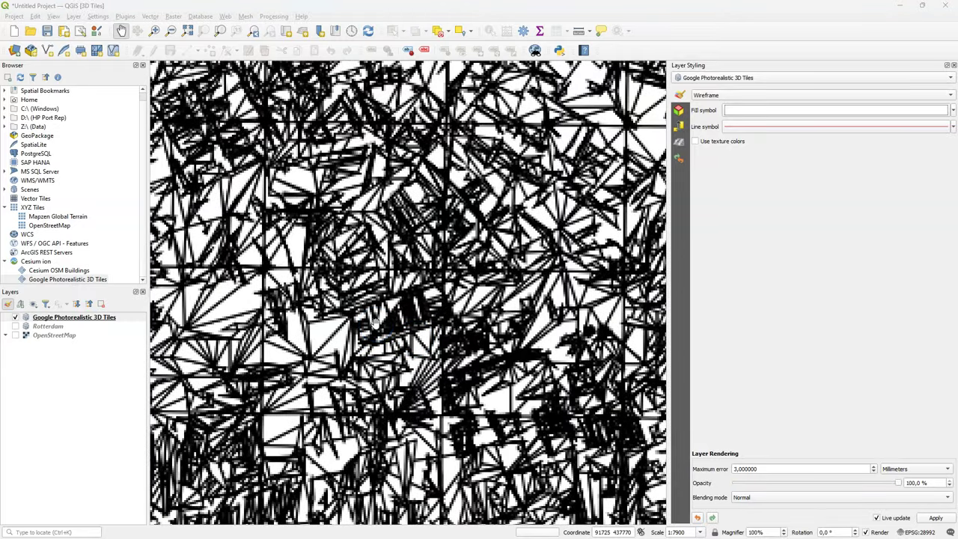
{"action": "scroll", "coordinate": [376, 322], "scroll_direction": "up", "scroll_amount": 2}
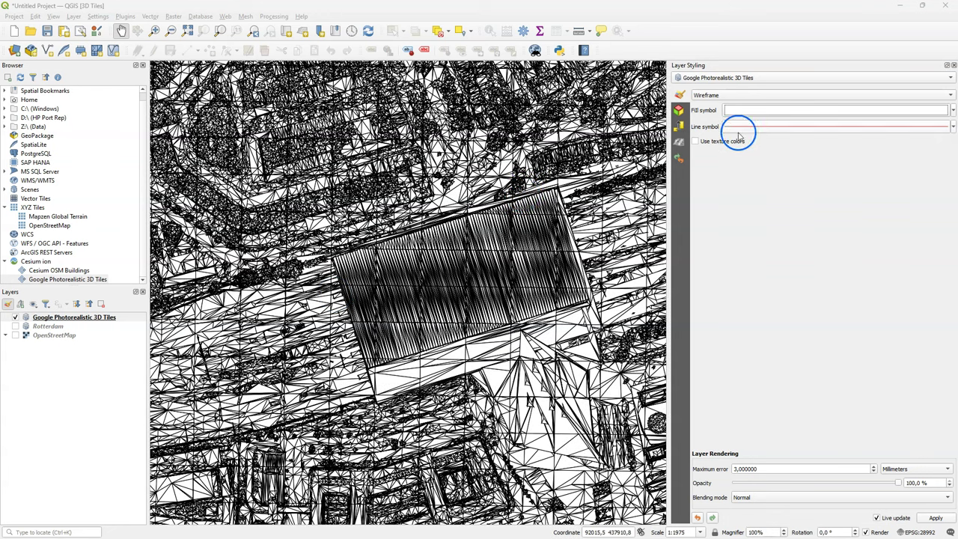
Step: Enable Use texture colors to tint the wireframe, then zoom out over the mesh
{"action": "left_click", "coordinate": [695, 141]}
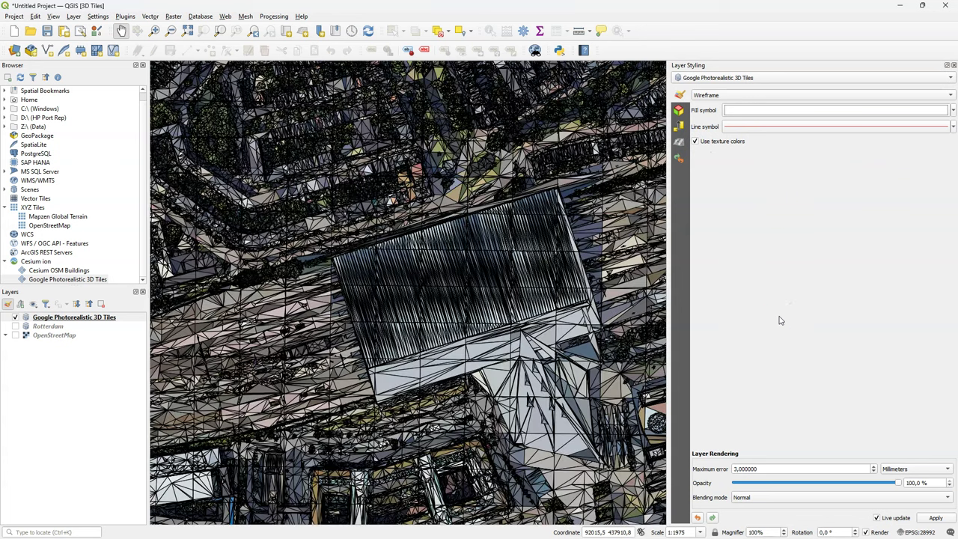
{"action": "scroll", "coordinate": [557, 321], "scroll_direction": "down", "scroll_amount": 2}
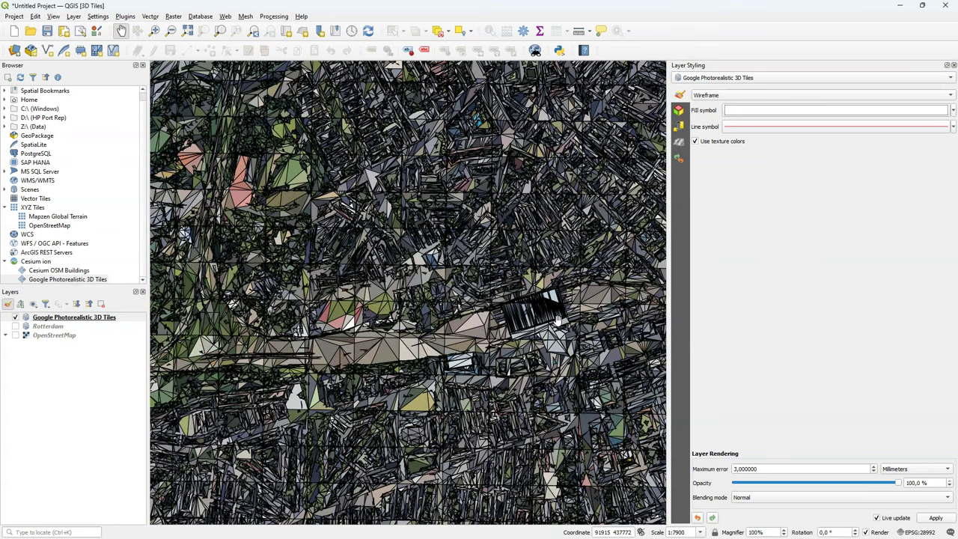
{"action": "scroll", "coordinate": [556, 321], "scroll_direction": "down", "scroll_amount": 2}
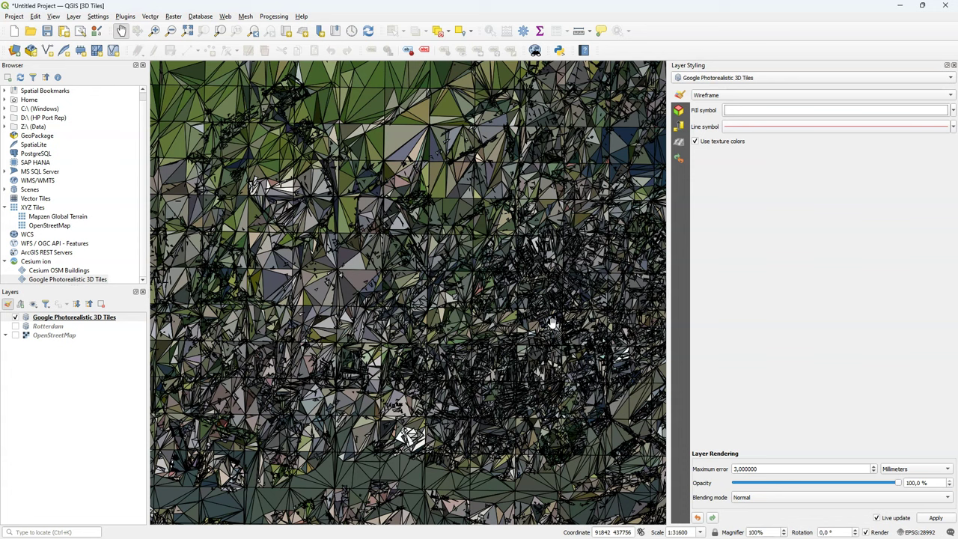
Step: Set the renderer back to Textured and zoom into Rotterdam's city centre
{"action": "left_click", "coordinate": [711, 93]}
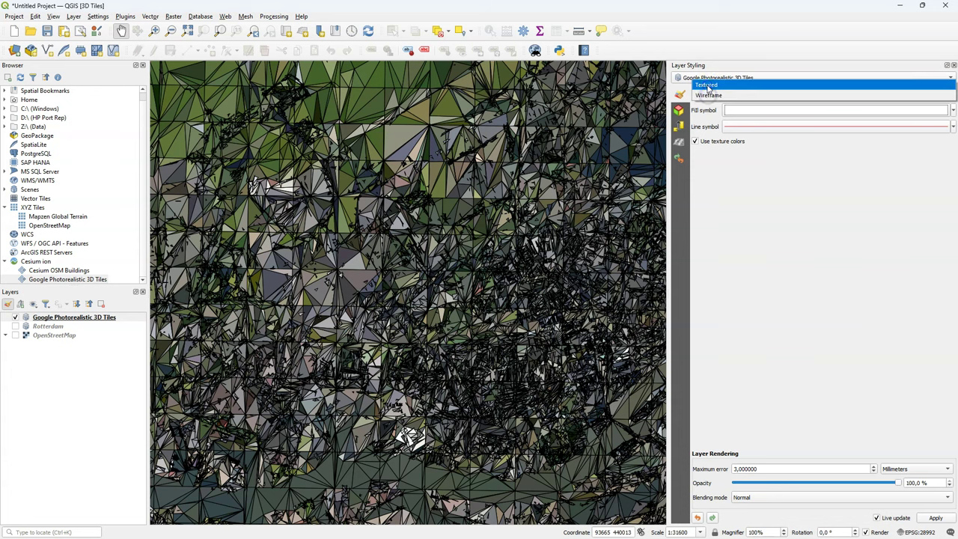
{"action": "left_click", "coordinate": [708, 86]}
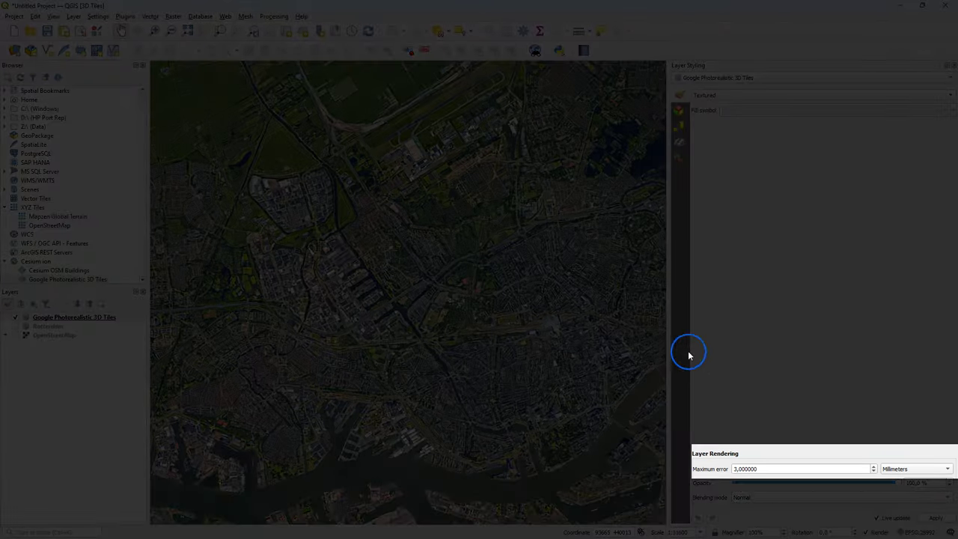
{"action": "left_click", "coordinate": [189, 30]}
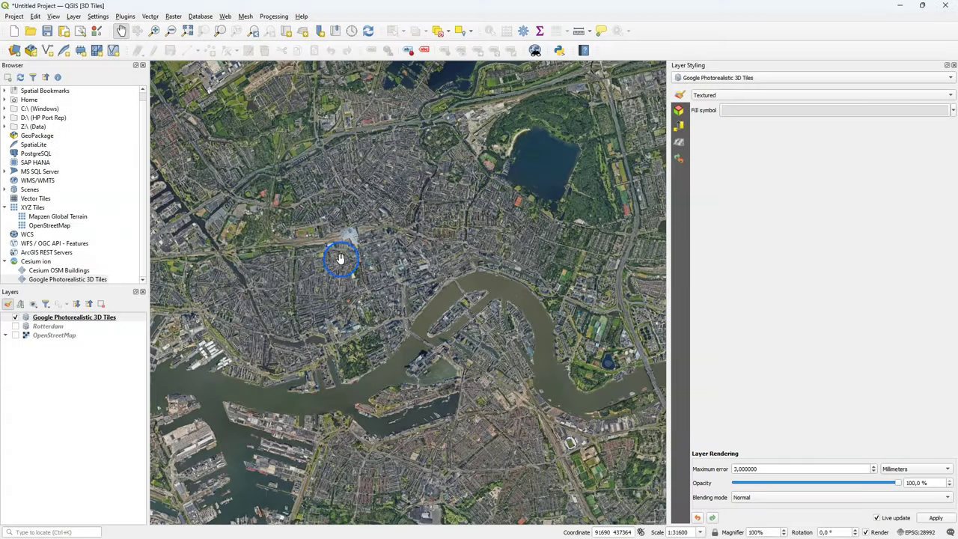
{"action": "scroll", "coordinate": [351, 245], "scroll_direction": "up", "scroll_amount": 2}
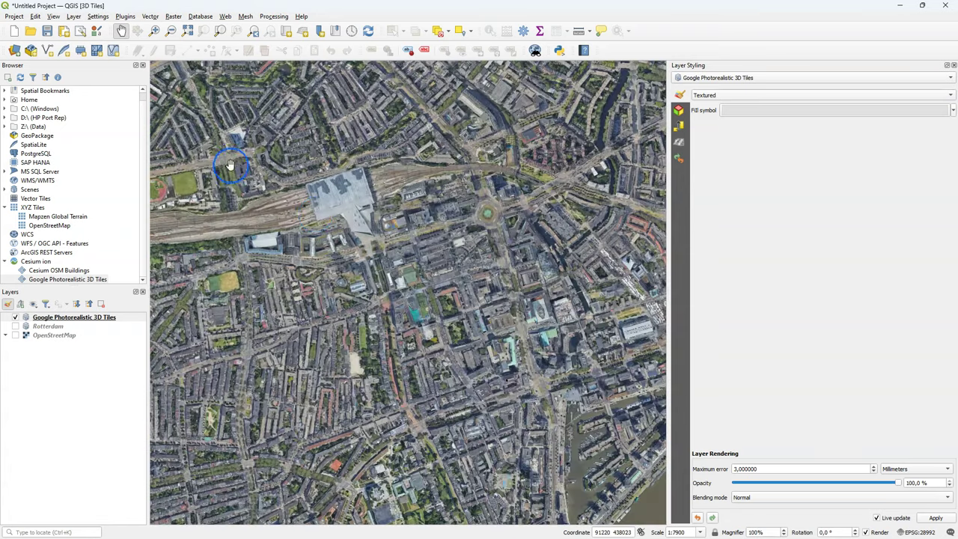
Step: Create a new 3D map view, maximize it, and hide the camera navigation panel
{"action": "left_click", "coordinate": [53, 16]}
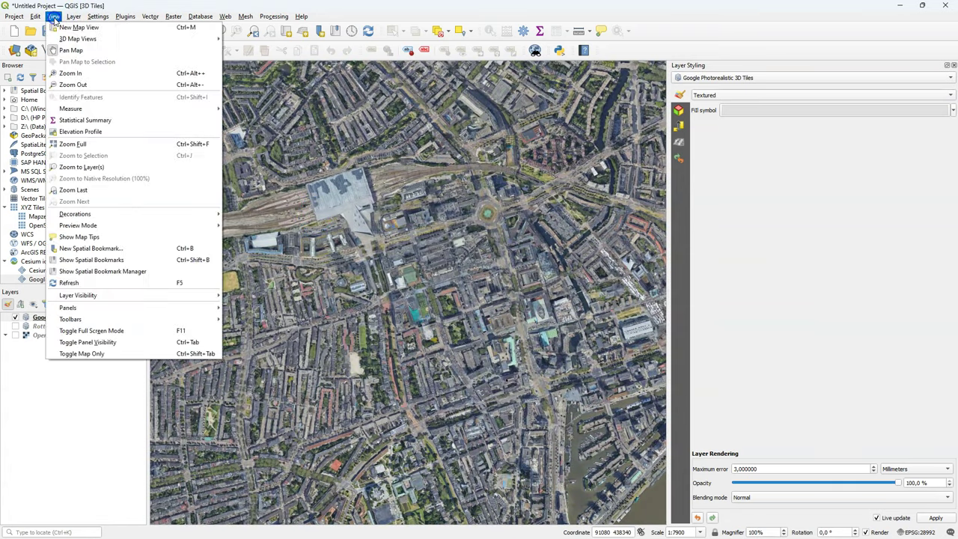
{"action": "mouse_move", "coordinate": [69, 39]}
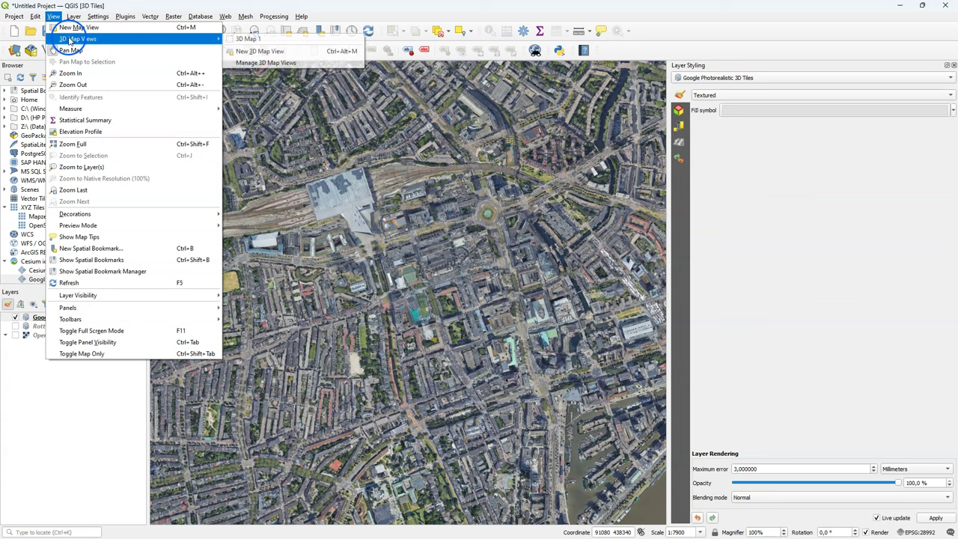
{"action": "left_click", "coordinate": [255, 52]}
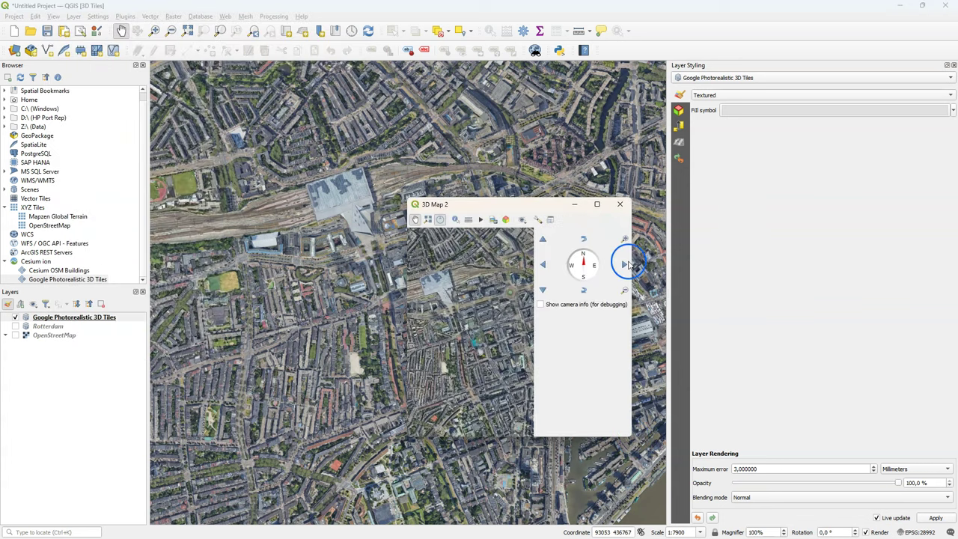
{"action": "left_click", "coordinate": [597, 204]}
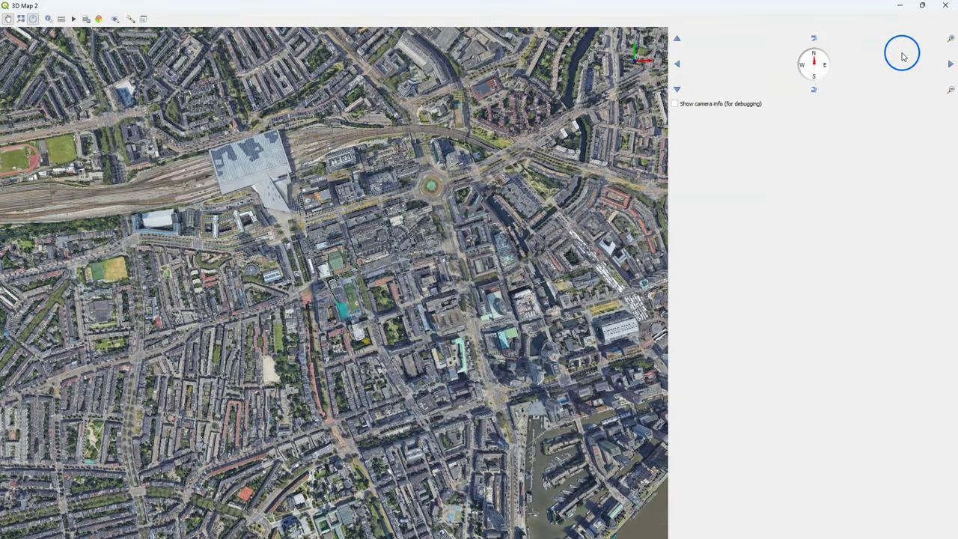
{"action": "left_click", "coordinate": [32, 18]}
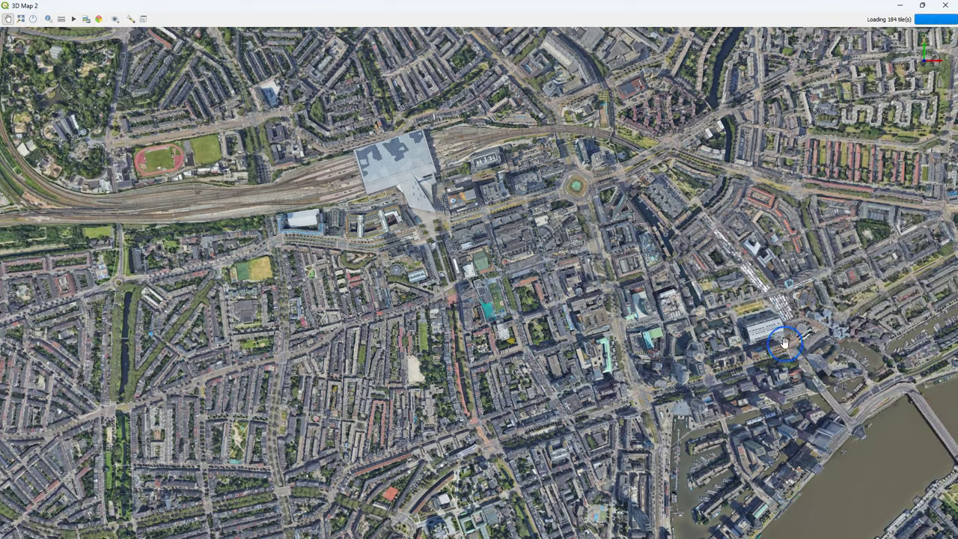
Step: Pan toward the river, zoom in, and tilt the camera into an oblique perspective
{"action": "left_click_drag", "start_coordinate": [750, 364], "coordinate": [514, 312]}
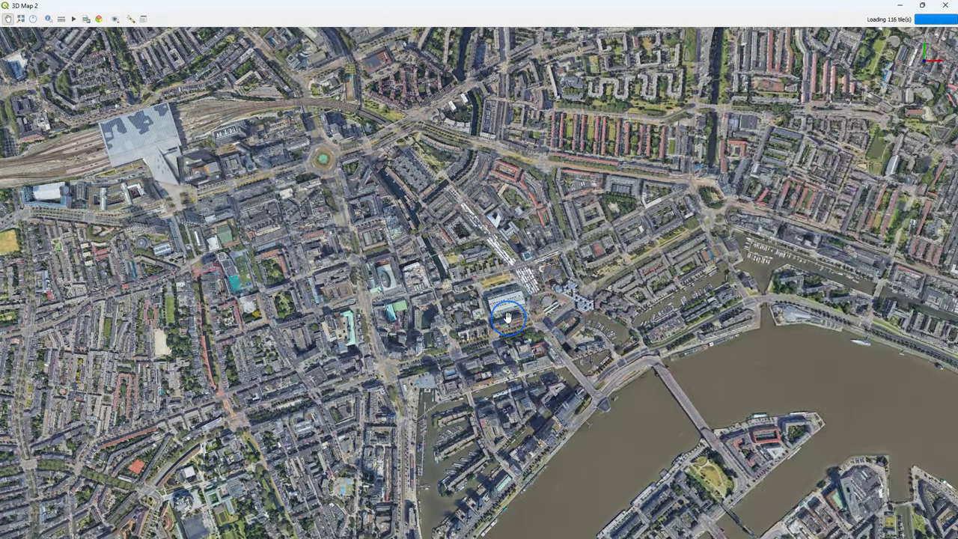
{"action": "scroll", "coordinate": [515, 311], "scroll_direction": "up", "scroll_amount": 1}
{"action": "scroll", "coordinate": [522, 303], "scroll_direction": "up", "scroll_amount": 1}
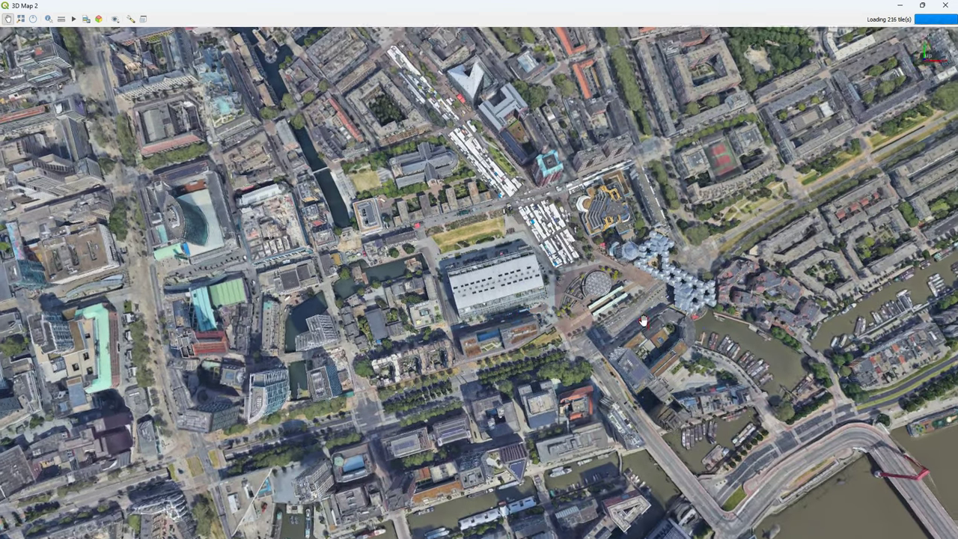
{"action": "middle_click_drag", "start_coordinate": [642, 320], "coordinate": [591, 376]}
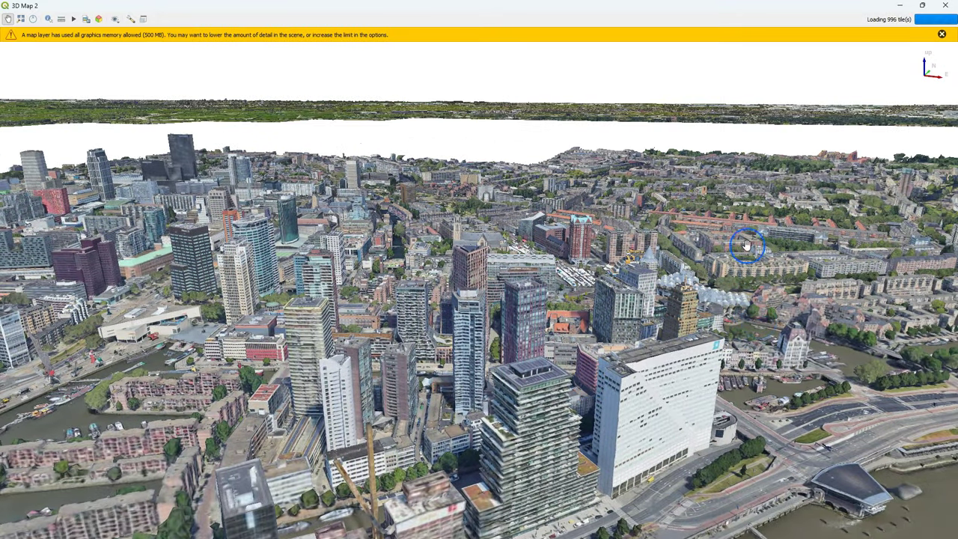
Step: Dismiss the 500 MB graphics-memory warning and move the camera along the riverfront skyline
{"action": "left_click", "coordinate": [942, 35]}
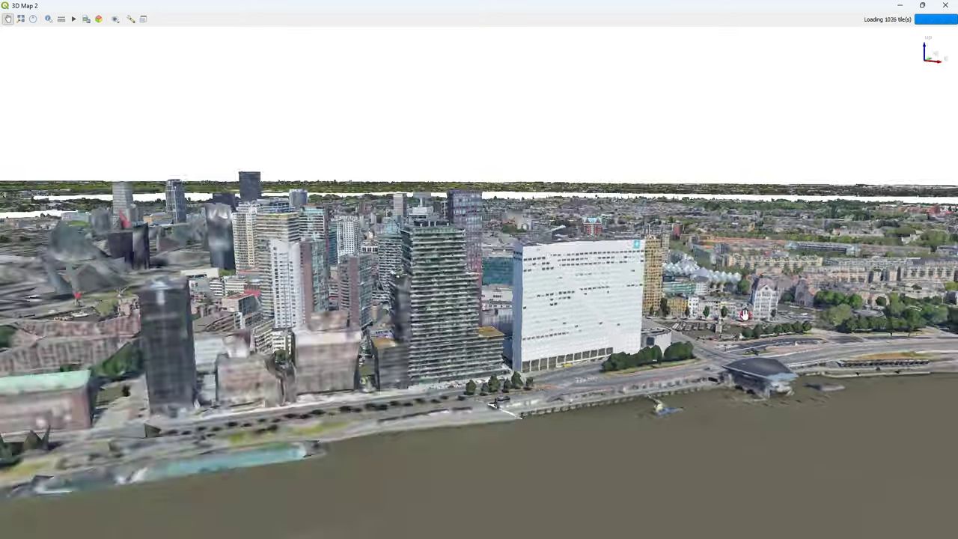
{"action": "left_click_drag", "start_coordinate": [745, 314], "coordinate": [722, 311]}
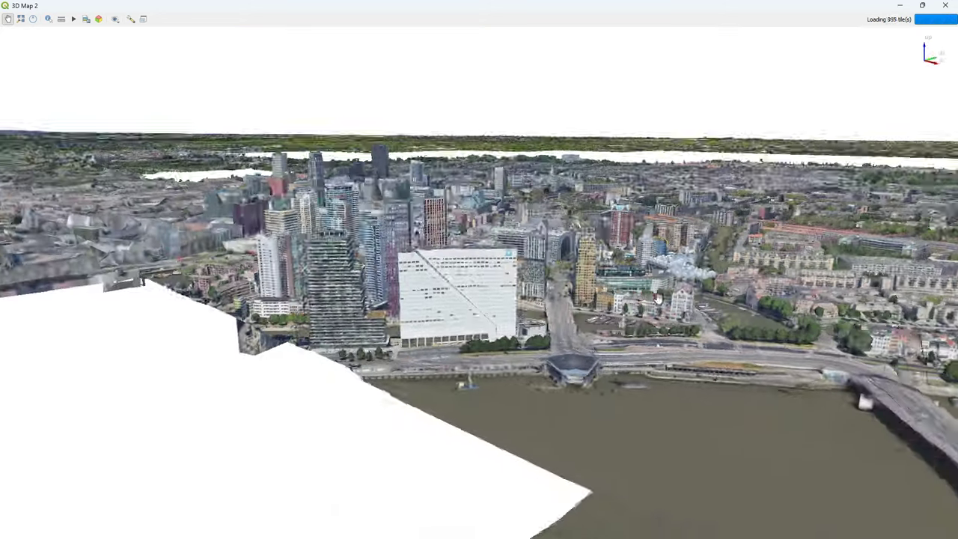